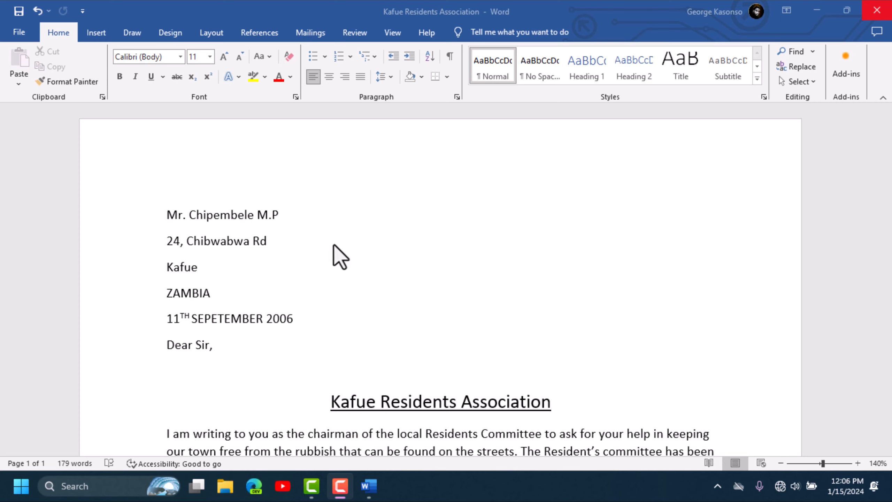
# - Look over the whole letter, from the recipient's address block down to the signature and back to the beginning
pyautogui.scroll(-3, 299, 247)
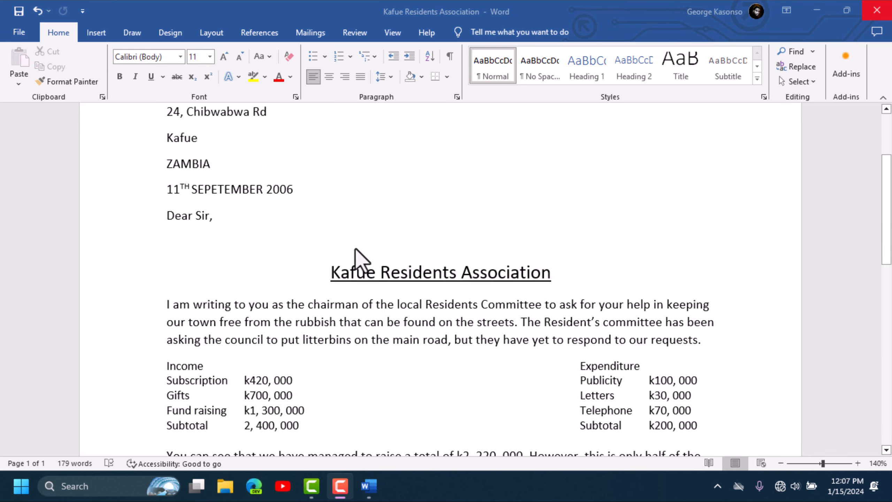
pyautogui.scroll(-12, 368, 269)
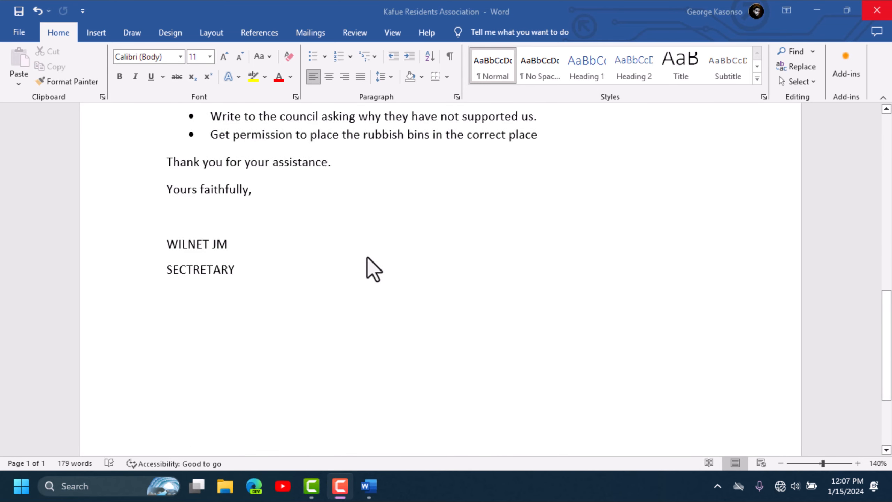
pyautogui.scroll(11, 342, 261)
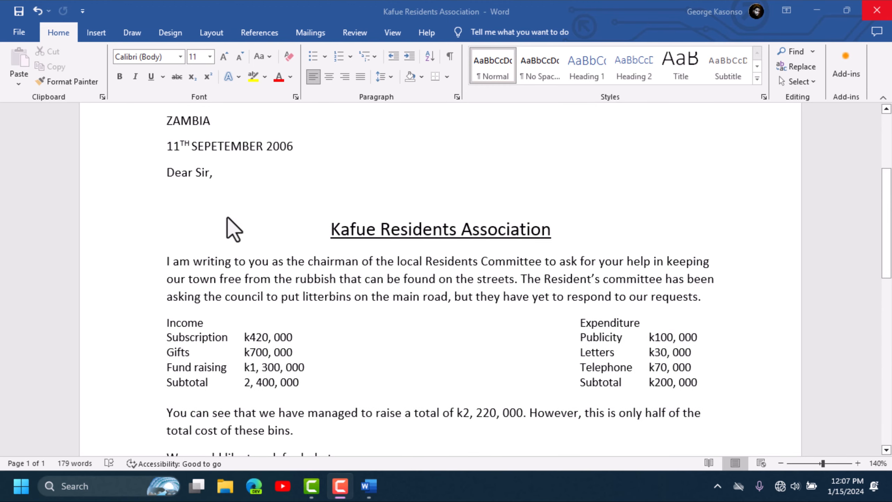
pyautogui.scroll(4, 225, 226)
pyautogui.scroll(-7, 236, 223)
pyautogui.scroll(-9, 281, 239)
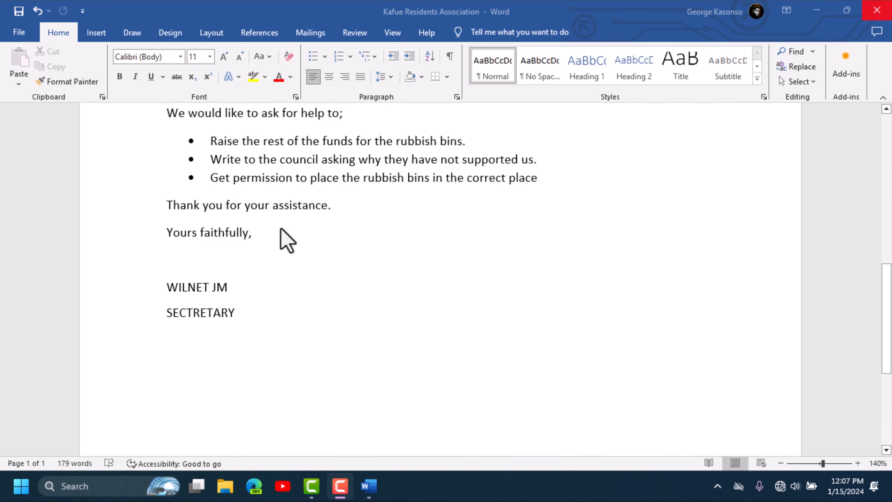
pyautogui.scroll(6, 288, 258)
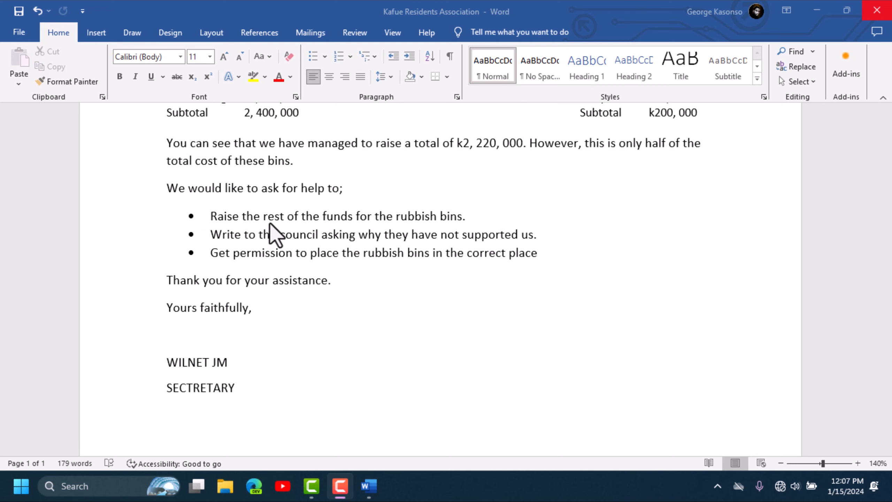
pyautogui.scroll(15, 206, 215)
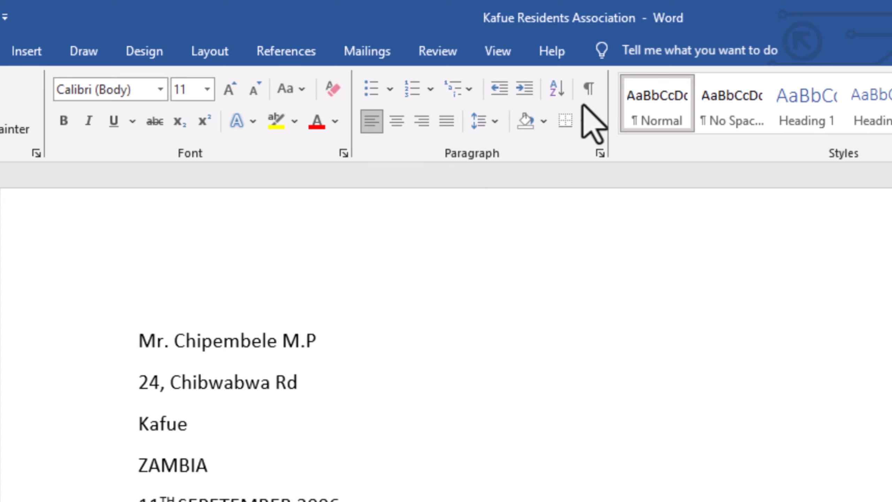
# - Show the formatting marks, look at them down to the signature, and hide them again
pyautogui.click(586, 92)
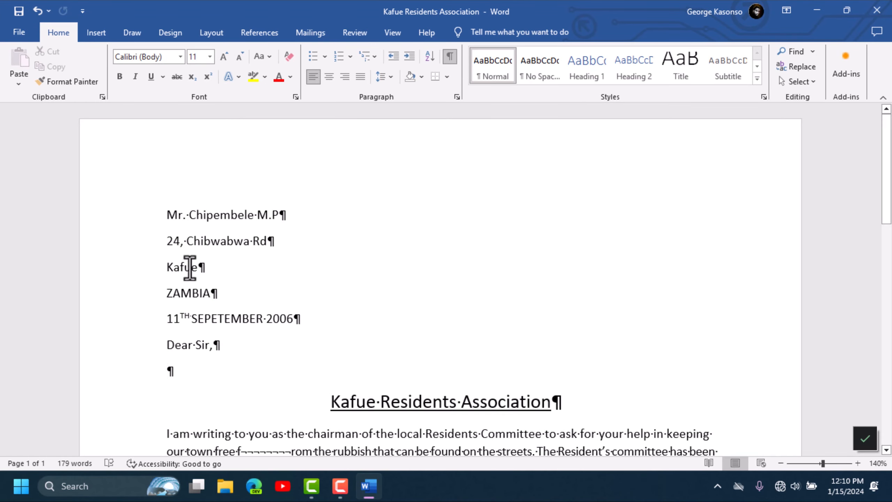
pyautogui.scroll(-6, 363, 361)
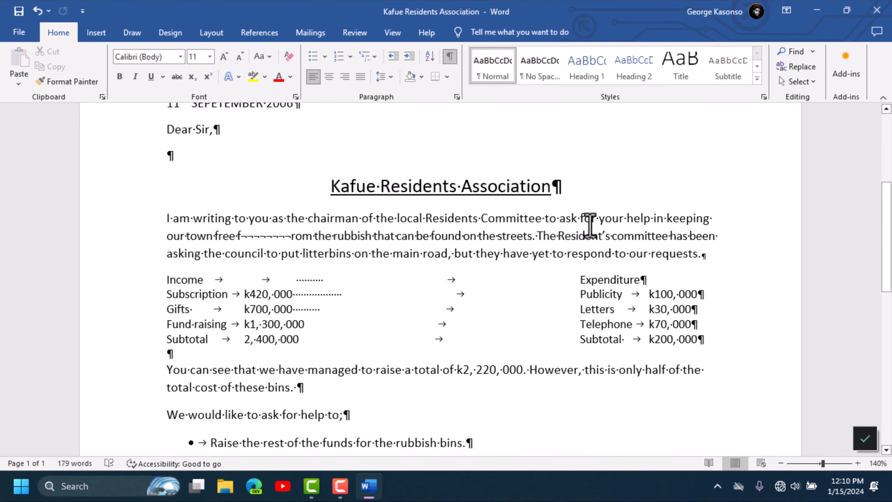
pyautogui.scroll(-4, 306, 318)
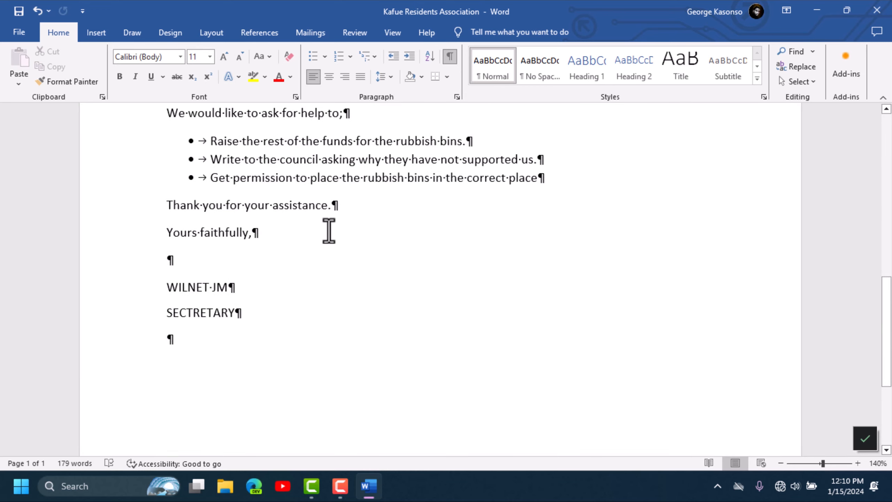
pyautogui.click(450, 56)
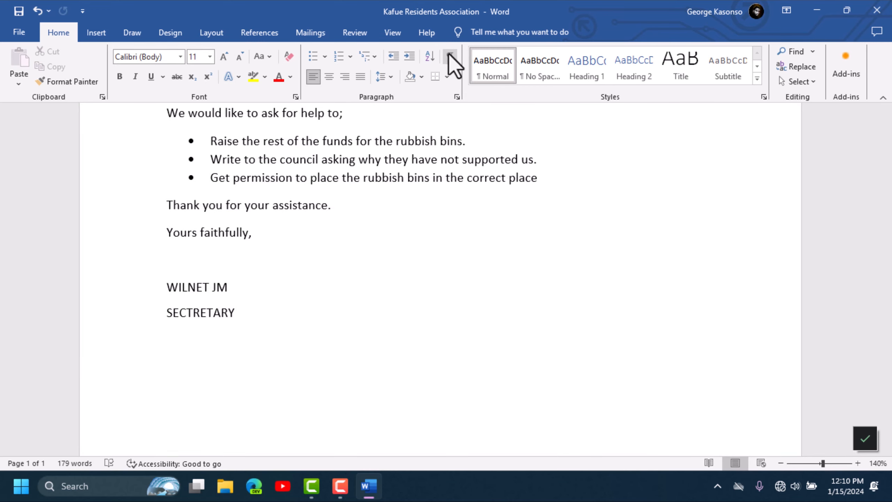
pyautogui.scroll(10, 302, 281)
# - Redisplay the formatting marks, check them around the signature and the income and expenditure figures, and turn them off
pyautogui.hotkey('ctrl', 'shift', '8')
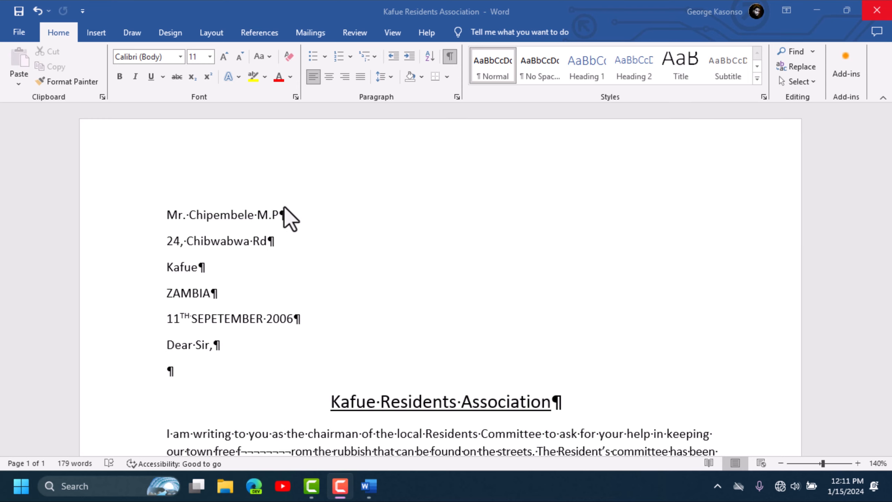
pyautogui.scroll(-8, 302, 299)
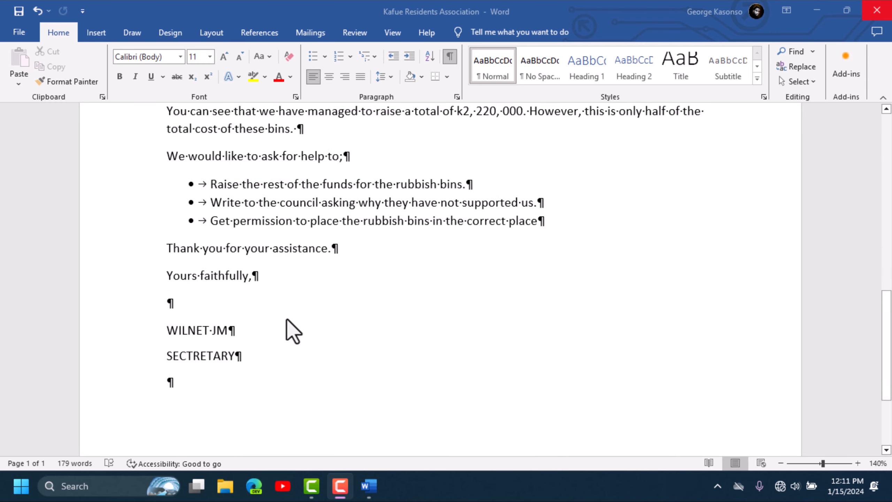
pyautogui.scroll(4, 292, 327)
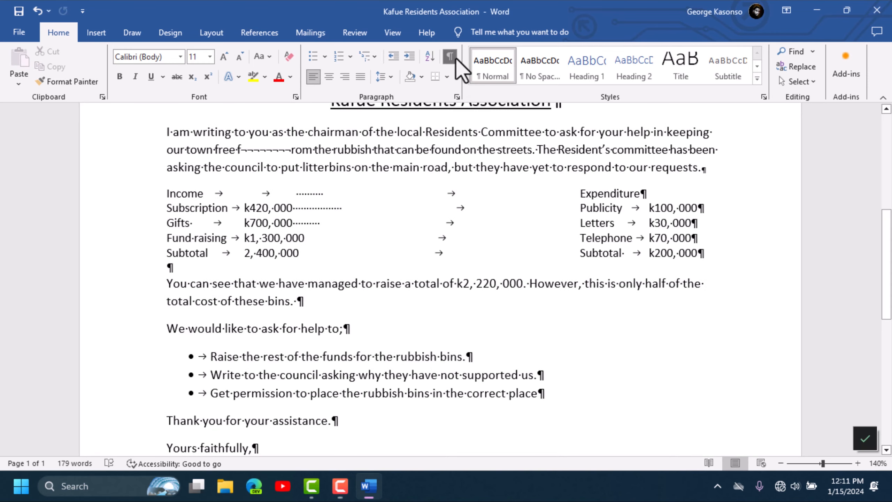
pyautogui.click(450, 58)
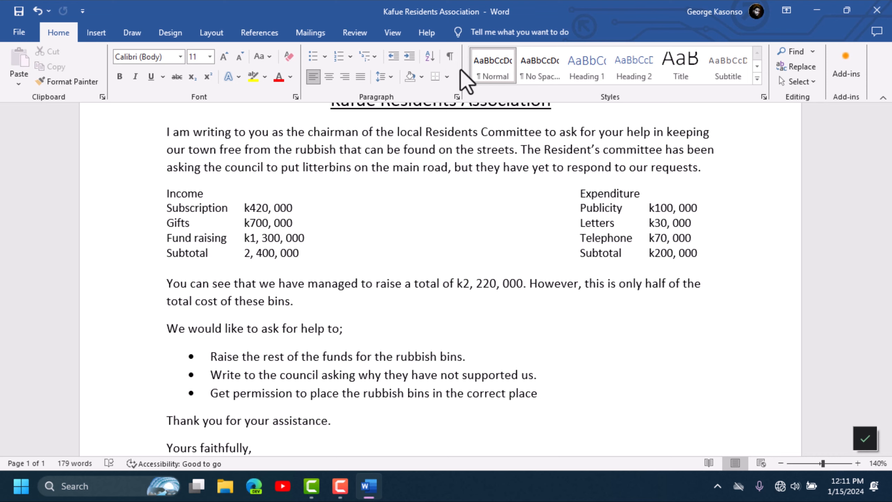
# - Turn the formatting marks back on and examine the paragraph marks in the list and address block
pyautogui.click(450, 57)
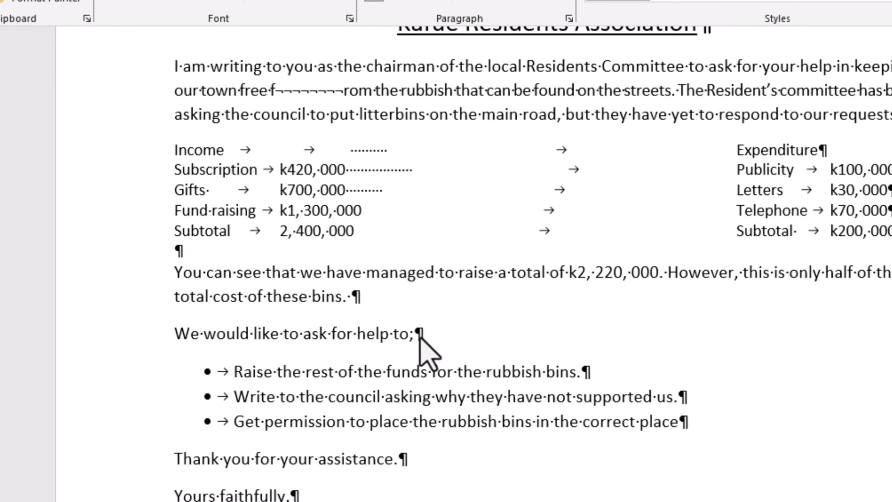
pyautogui.scroll(6, 418, 332)
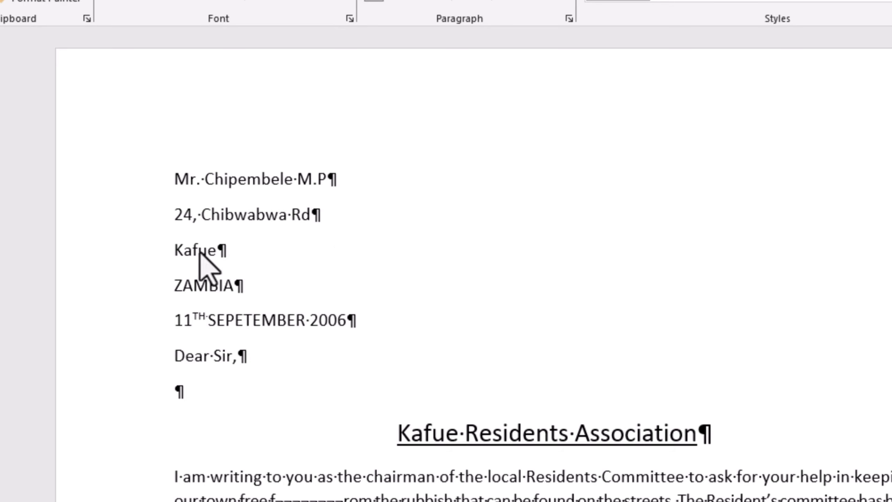
pyautogui.scroll(-2, 333, 140)
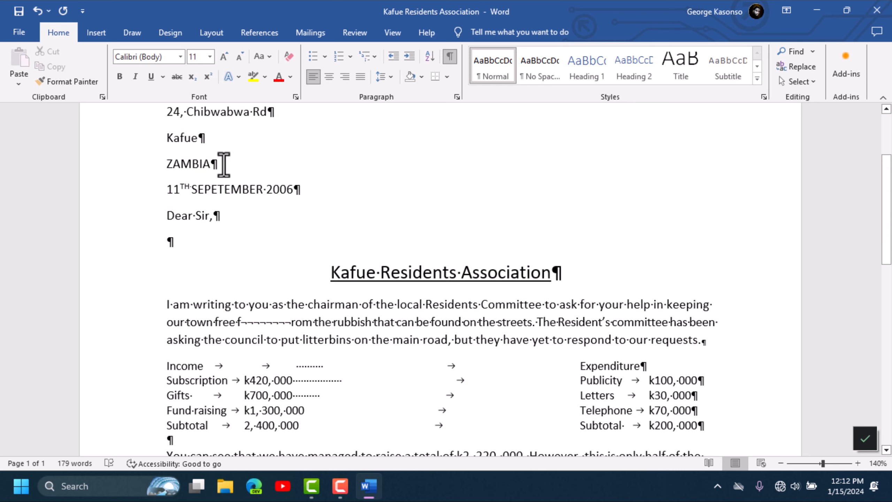
# - Insert eleven blank paragraphs between the ZAMBIA line and the date line
pyautogui.press('Return')
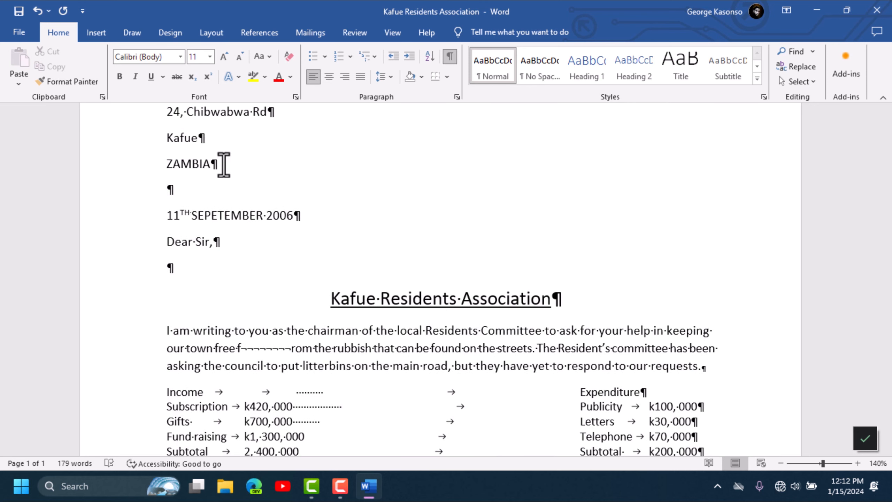
pyautogui.press('Return')
pyautogui.press('Return')
pyautogui.press('Return')
pyautogui.press('Return')
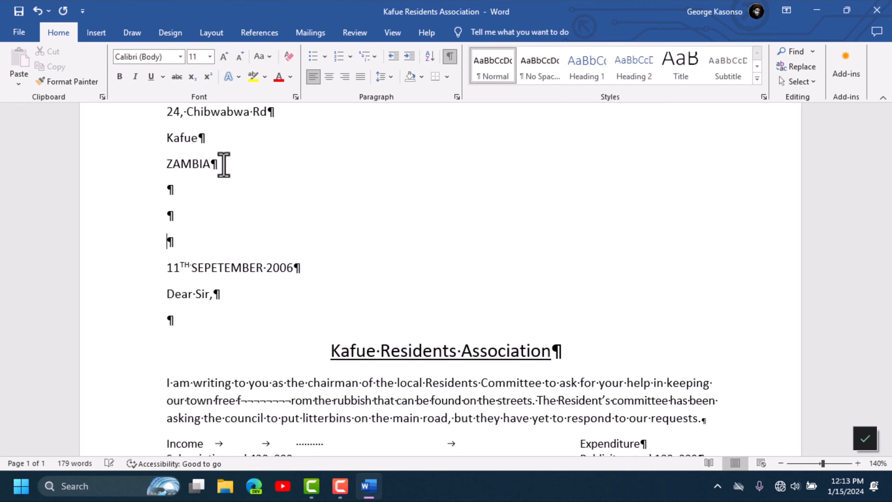
pyautogui.press('Return')
pyautogui.press('Return')
pyautogui.press('Return')
pyautogui.press('Return')
pyautogui.press('Return')
pyautogui.press('Return')
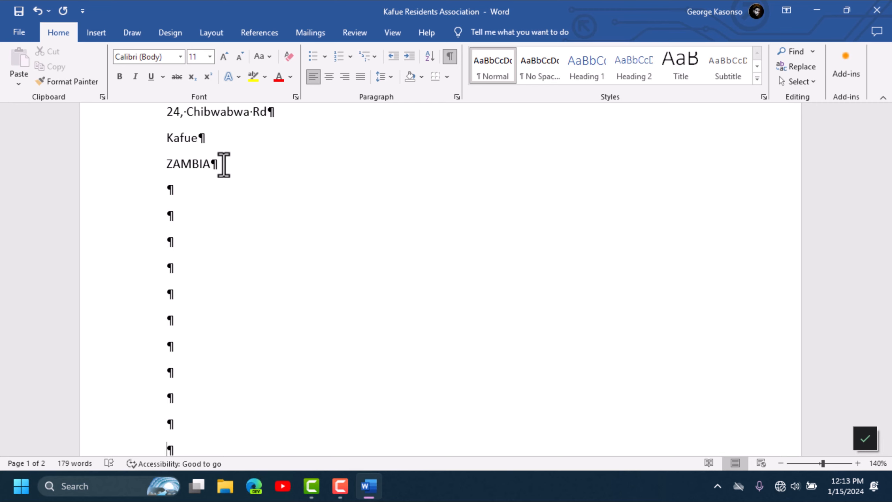
# - Delete all the blank paragraphs between the ZAMBIA line and the date line
pyautogui.press('BackSpace')
pyautogui.press('BackSpace')
pyautogui.press('BackSpace')
pyautogui.press('BackSpace')
pyautogui.press('BackSpace')
pyautogui.press('BackSpace')
pyautogui.press('BackSpace')
pyautogui.press('BackSpace')
pyautogui.press('BackSpace')
pyautogui.press('BackSpace')
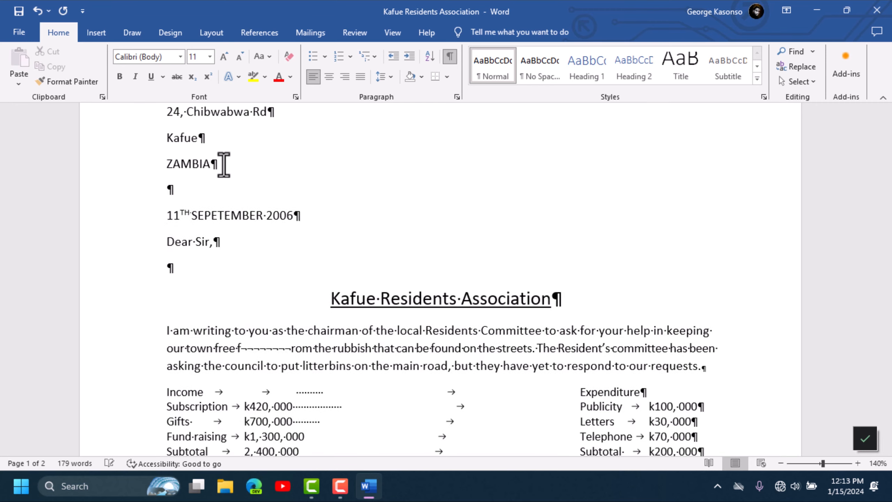
pyautogui.press('BackSpace')
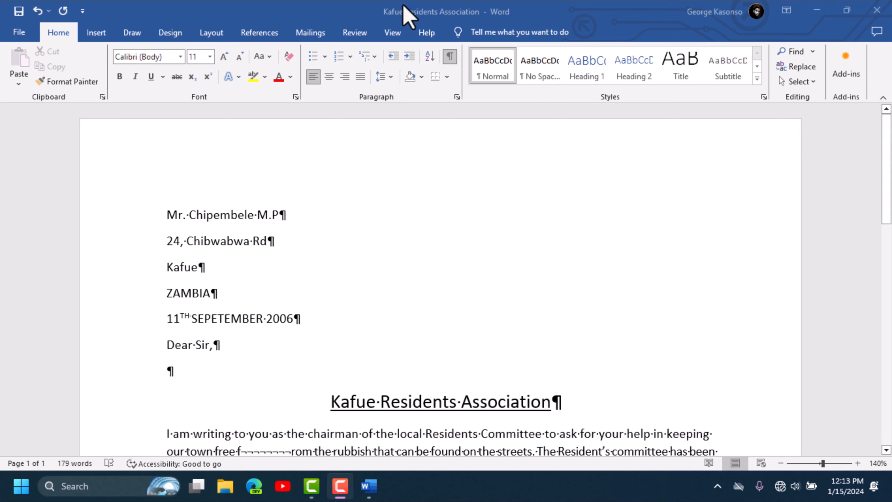
# - Switch the formatting marks off and on again, and compare how the letter looks with and without them
pyautogui.click(452, 58)
pyautogui.click(451, 56)
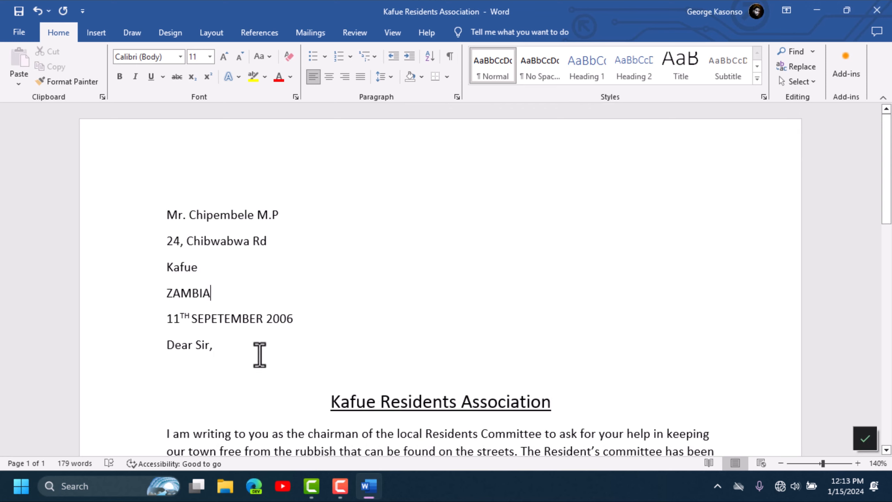
pyautogui.click(450, 57)
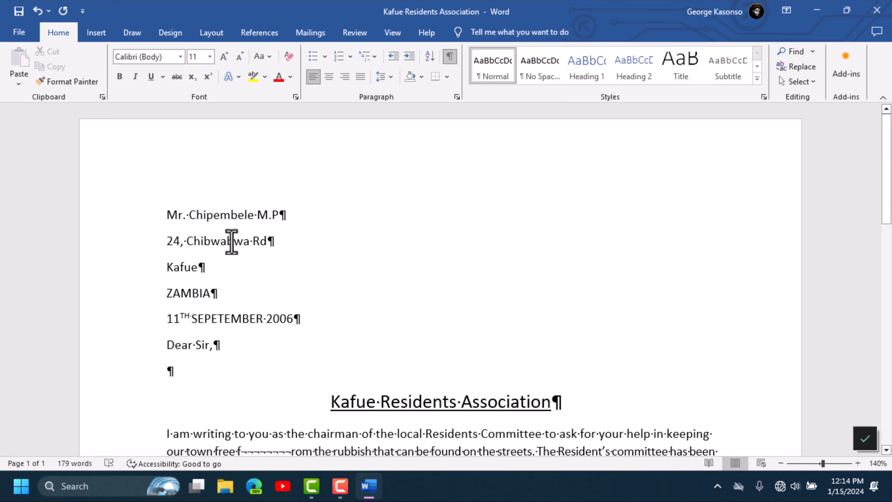
pyautogui.scroll(-5, 253, 221)
pyautogui.scroll(5, 259, 208)
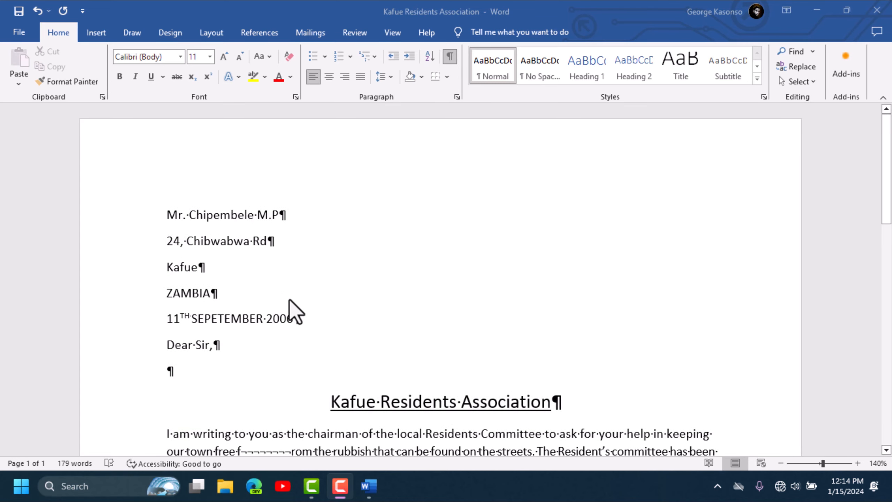
pyautogui.scroll(-5, 267, 308)
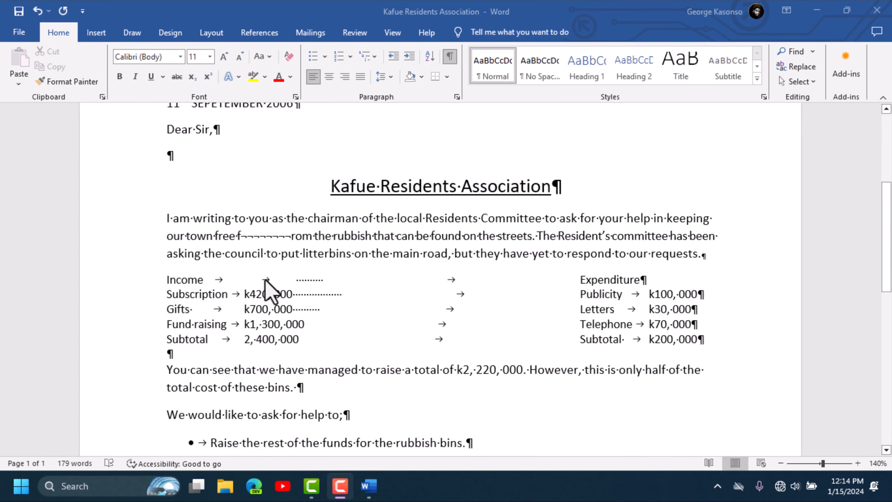
pyautogui.scroll(4, 444, 131)
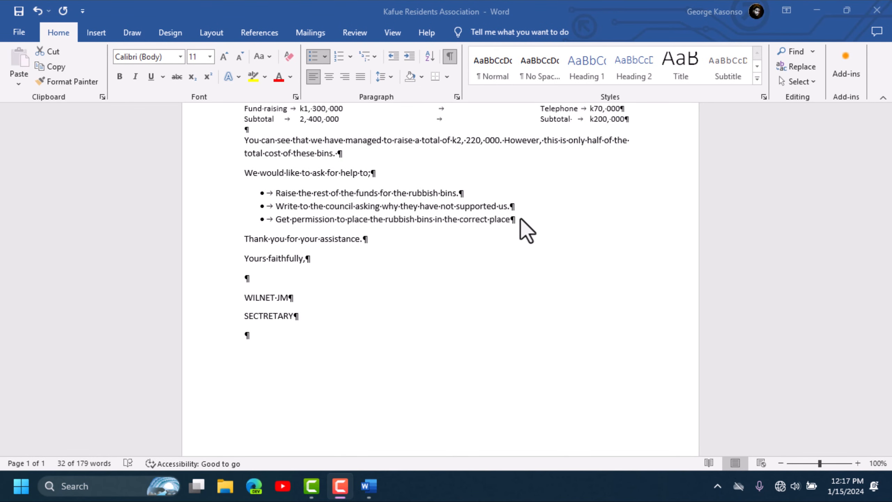
# - Insert enough blank paragraphs after "We would like to ask for help to;" to push the bulleted list onto page two
pyautogui.click(411, 176)
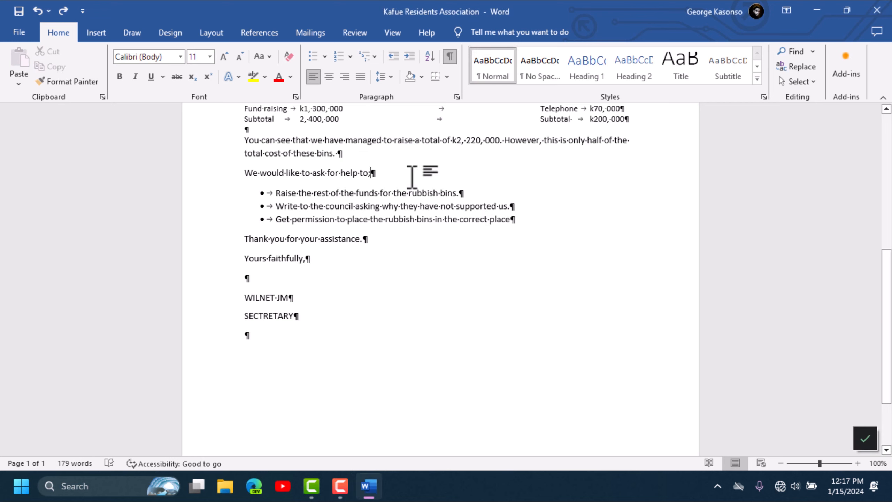
pyautogui.press('Return')
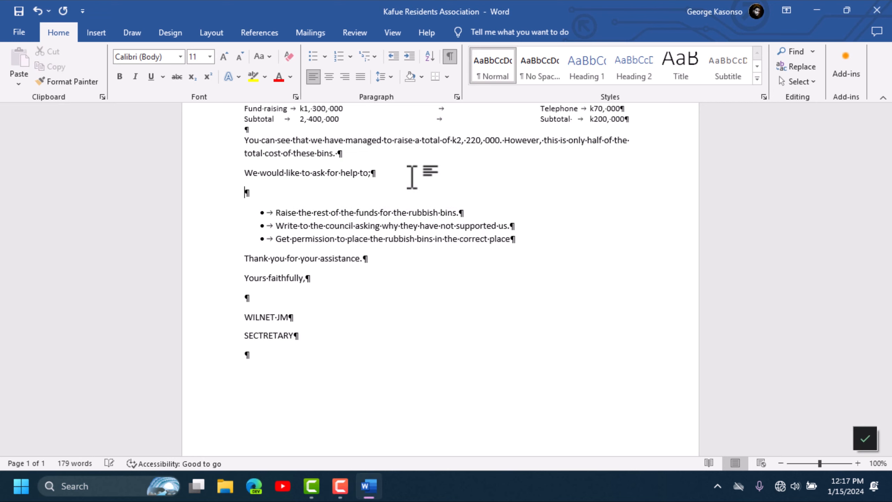
pyautogui.press('Return')
pyautogui.press('Return')
pyautogui.press('Return')
pyautogui.press('Return')
pyautogui.press('Return')
pyautogui.press('Return')
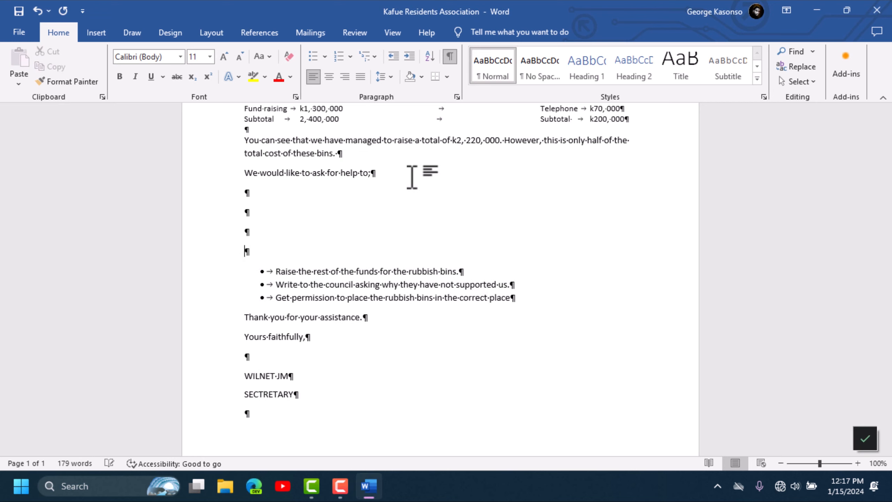
pyautogui.press('Return')
pyautogui.press('Return')
pyautogui.press('Return')
pyautogui.press('Return')
pyautogui.press('Return')
pyautogui.press('Return')
pyautogui.press('Return')
pyautogui.press('Return')
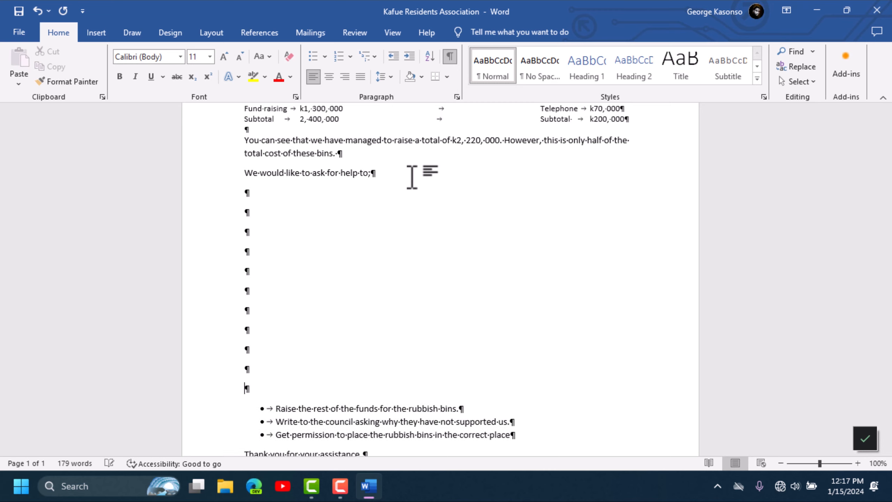
# - Insert enough blank paragraphs before "Thank you for your assistance." to push the letter's closing onto page three
pyautogui.scroll(-5, 412, 176)
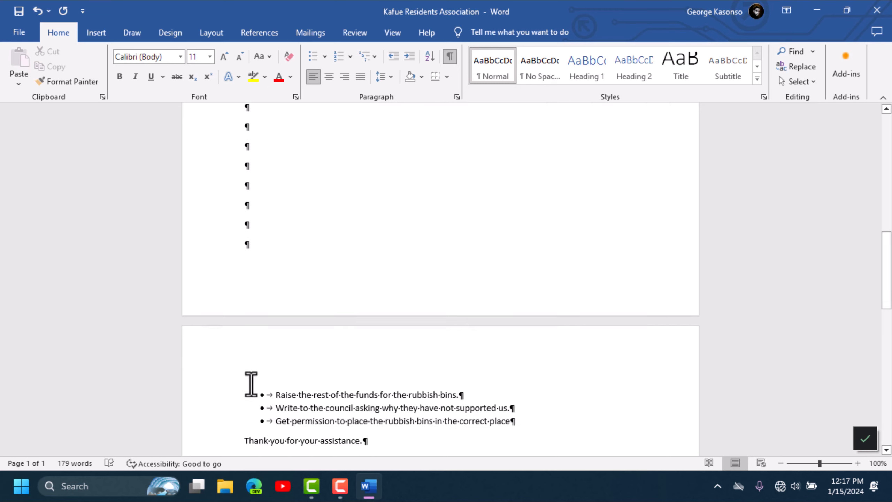
pyautogui.scroll(-4, 264, 415)
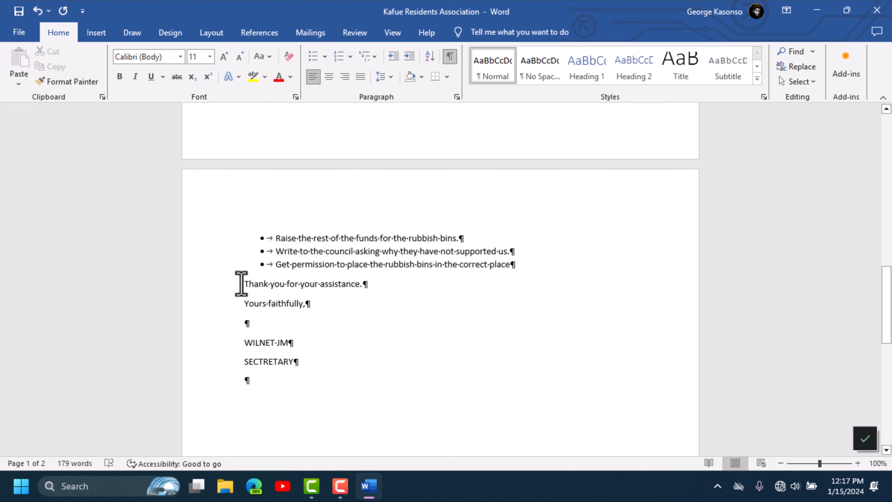
pyautogui.press('Return')
pyautogui.press('Return')
pyautogui.press('Return')
pyautogui.press('Return')
pyautogui.press('Return')
pyautogui.press('Return')
pyautogui.press('Return')
pyautogui.press('Return')
pyautogui.press('Return')
pyautogui.press('Return')
pyautogui.press('Return')
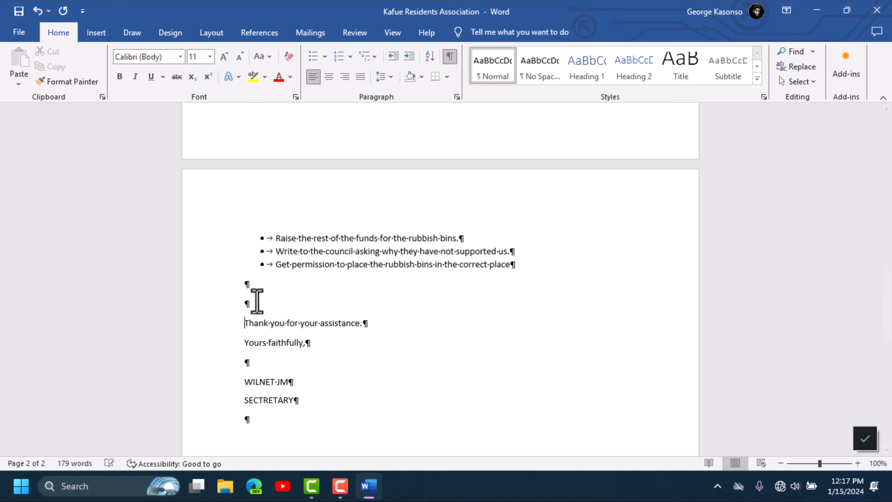
pyautogui.press('Return')
pyautogui.press('Return')
pyautogui.press('Return')
pyautogui.press('Return')
pyautogui.press('Return')
pyautogui.press('Return')
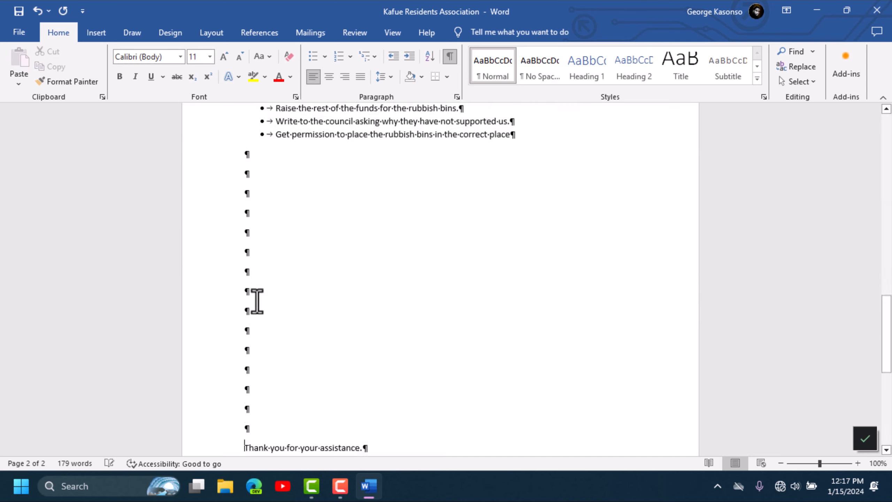
pyautogui.press('Return')
pyautogui.press('Return')
pyautogui.press('Return')
pyautogui.press('Return')
pyautogui.press('Return')
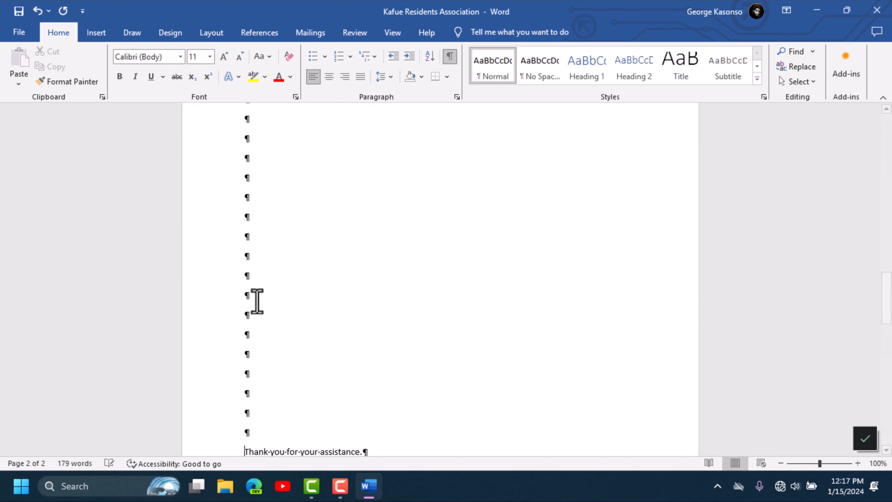
pyautogui.press('BackSpace')
pyautogui.scroll(-1, 267, 390)
pyautogui.scroll(-2, 272, 388)
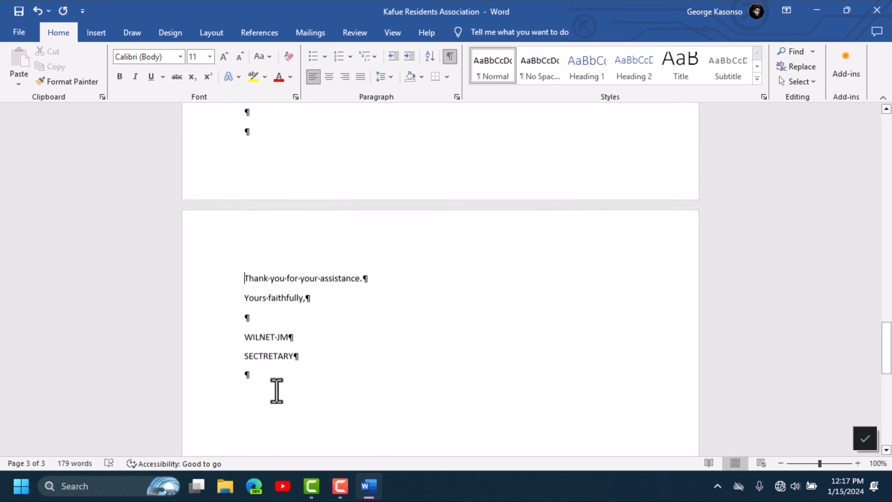
# - Review the runs of blank paragraphs on pages one and two and the text that follows each run
pyautogui.scroll(5, 240, 298)
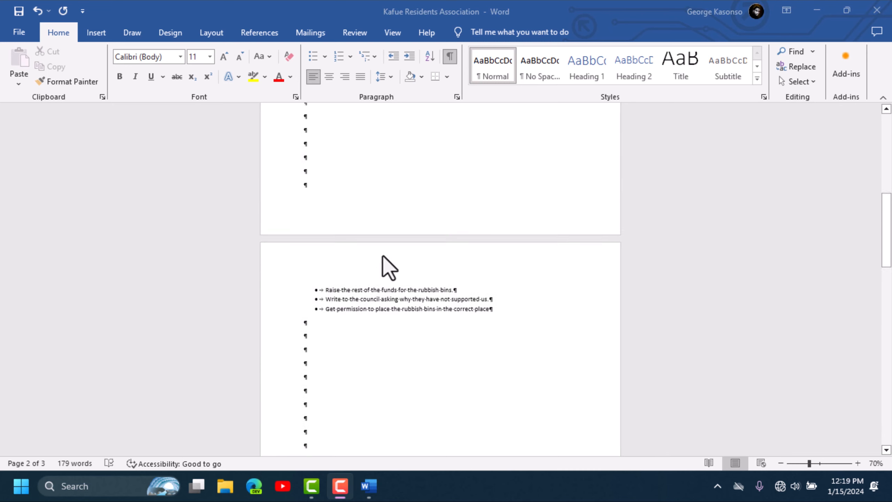
pyautogui.scroll(10, 382, 265)
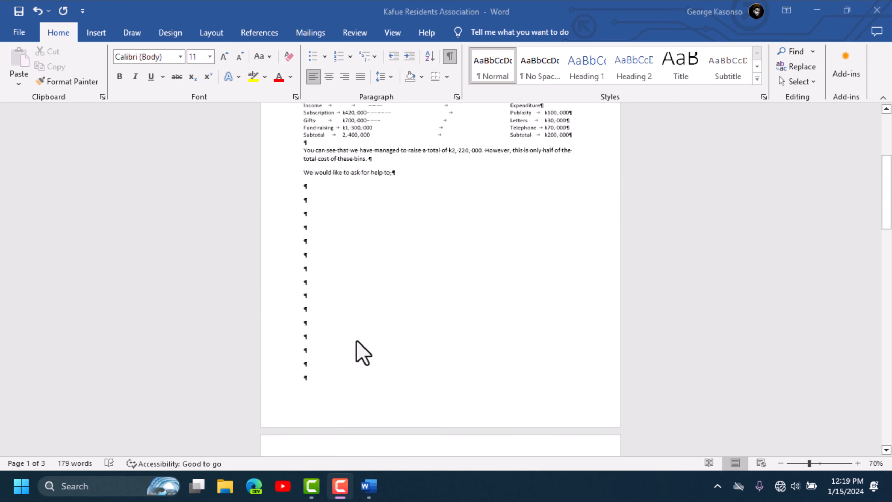
pyautogui.scroll(-3, 298, 369)
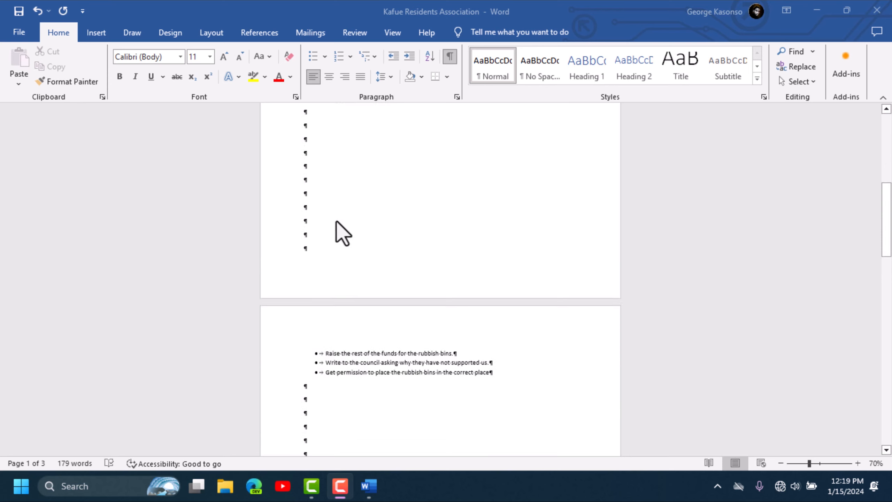
pyautogui.scroll(-10, 326, 378)
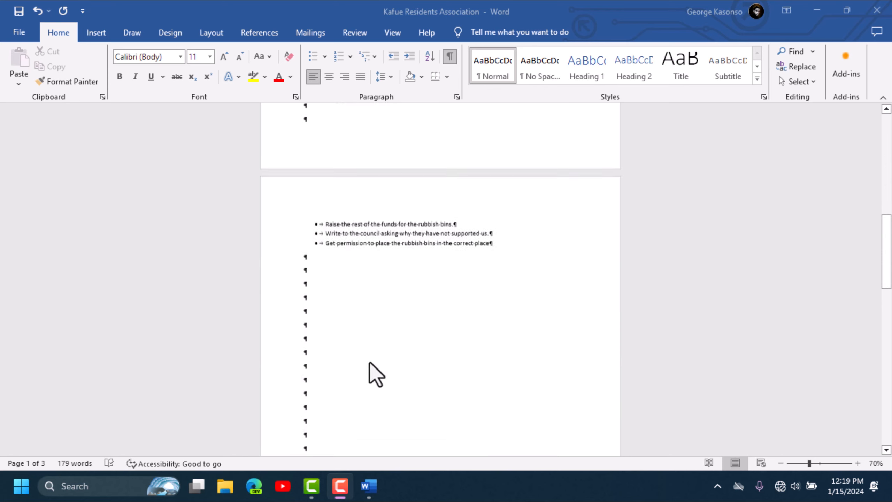
pyautogui.scroll(-2, 310, 331)
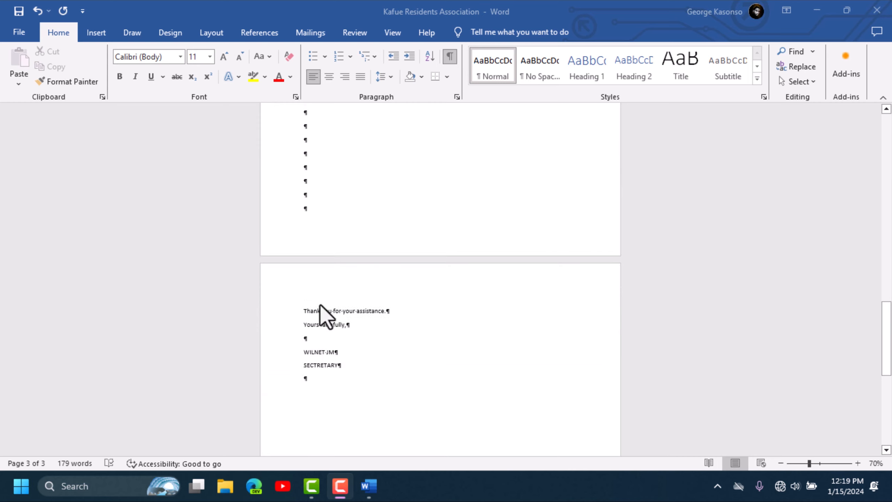
pyautogui.scroll(6, 319, 261)
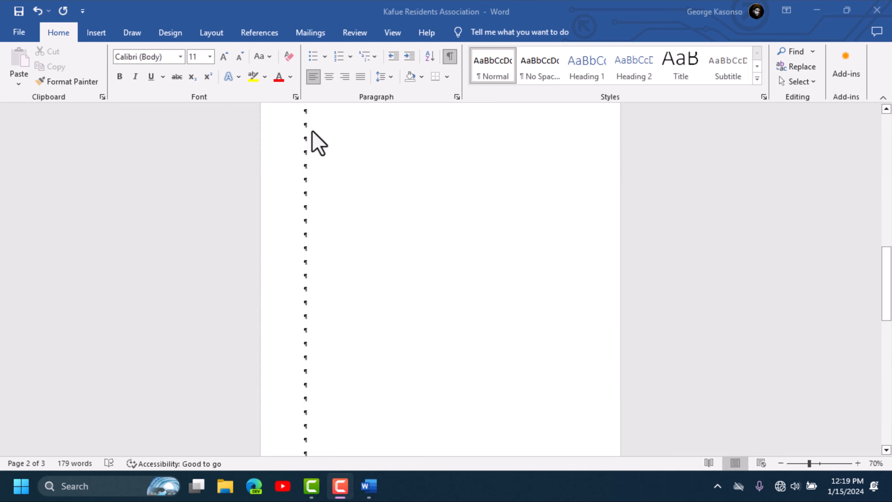
pyautogui.scroll(5, 318, 269)
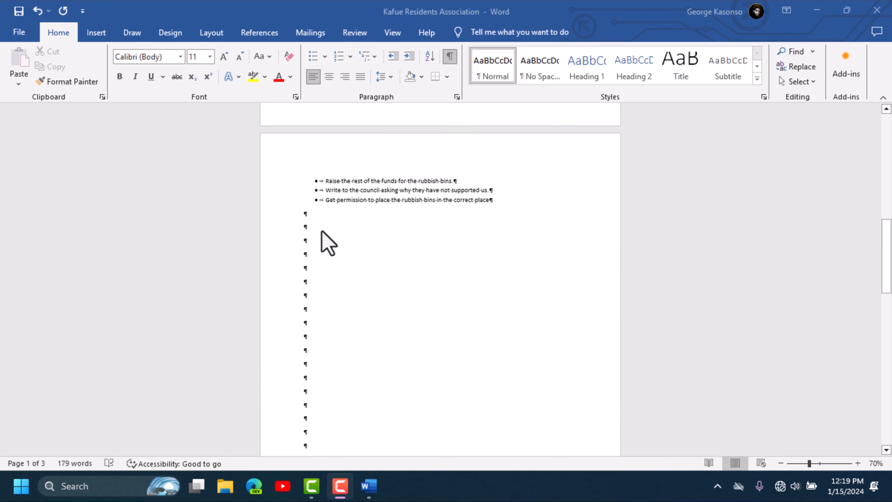
# - Fill the first three blank paragraphs below "We would like to ask for help to;" with KJHFKJFSKJ, IFHFKJWEH and FWELLKWLFKJWLEF
pyautogui.scroll(8, 323, 239)
pyautogui.click(412, 154)
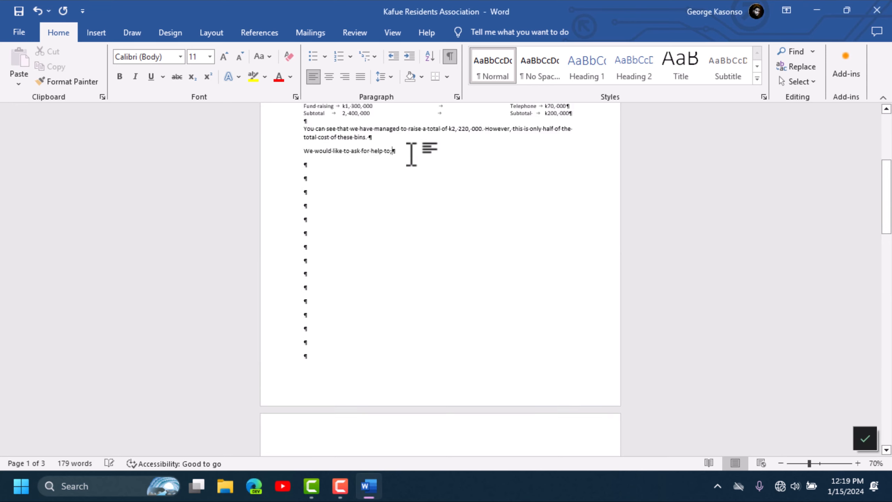
pyautogui.press('Down')
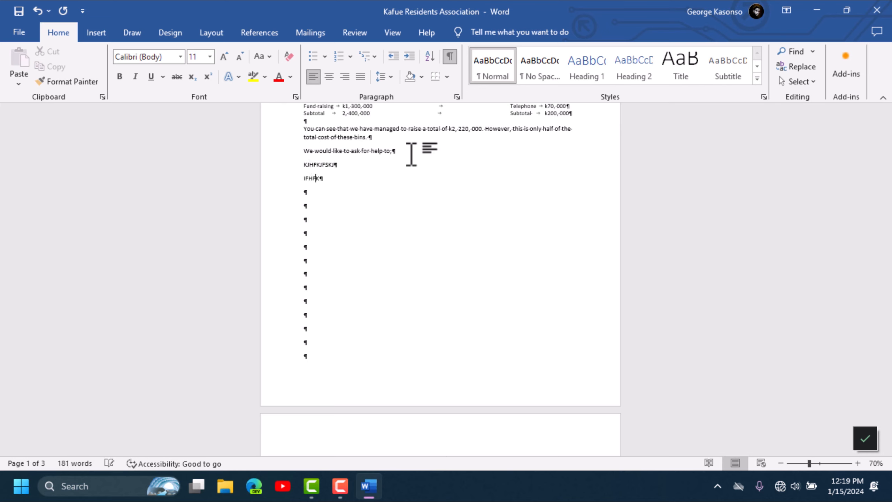
pyautogui.write('JLUHKJLFKJHUE')
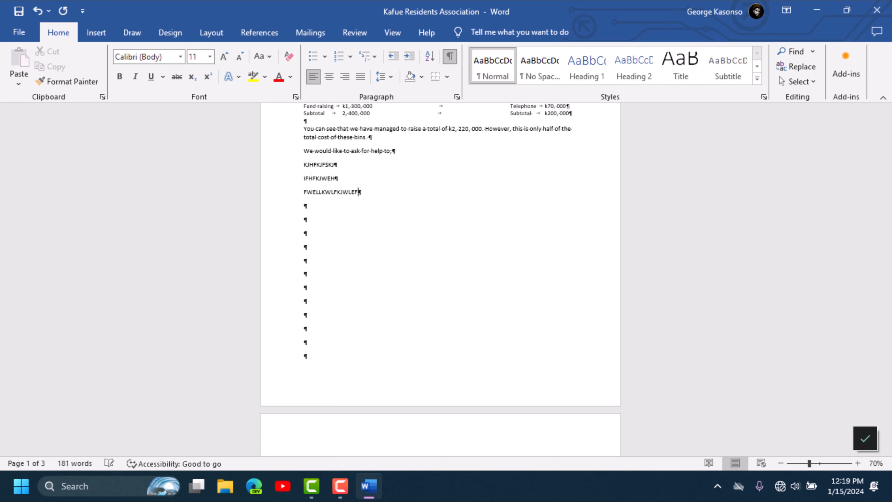
# - Check how the added lines shift the bulleted list on page two and the closing on page three
pyautogui.scroll(-4, 373, 223)
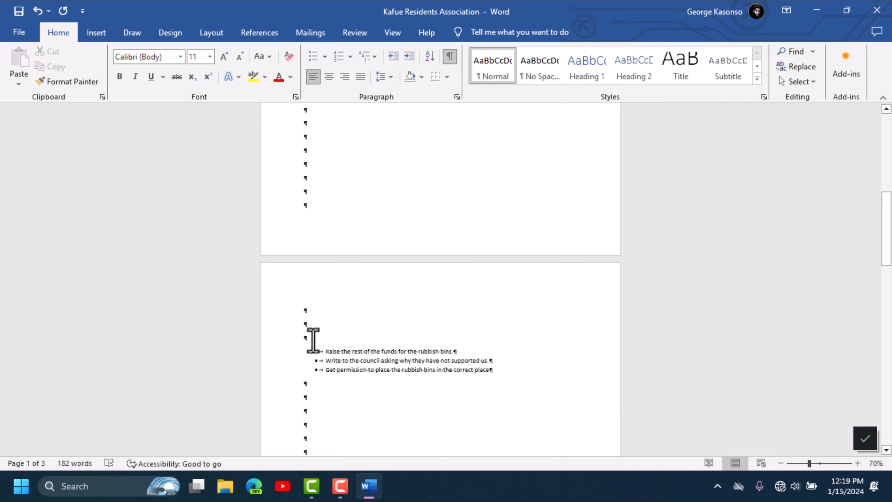
pyautogui.scroll(-2, 340, 233)
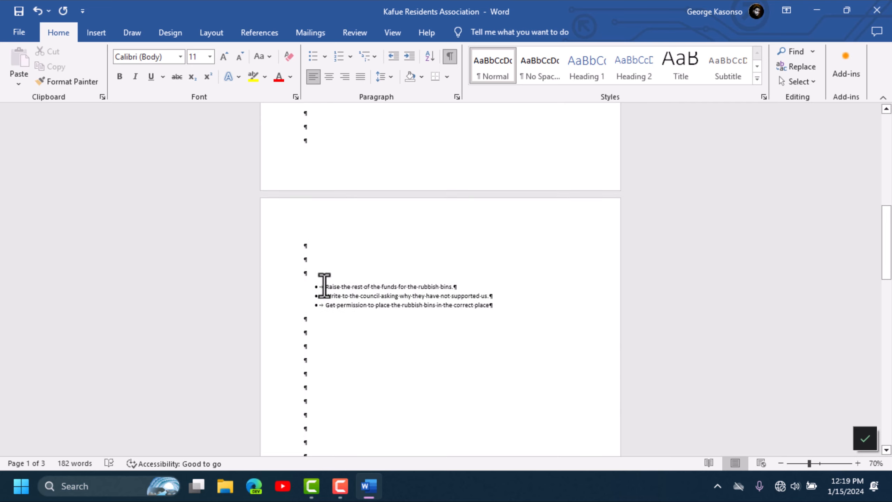
pyautogui.scroll(1, 302, 288)
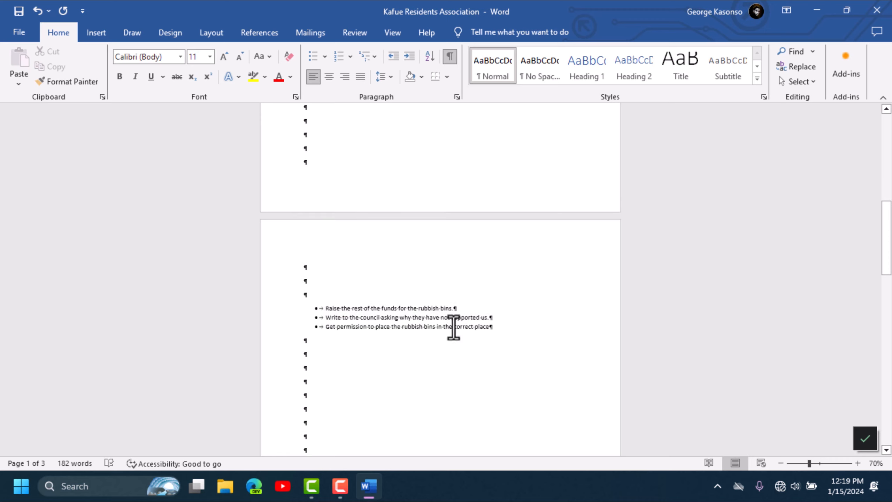
pyautogui.scroll(-15, 453, 327)
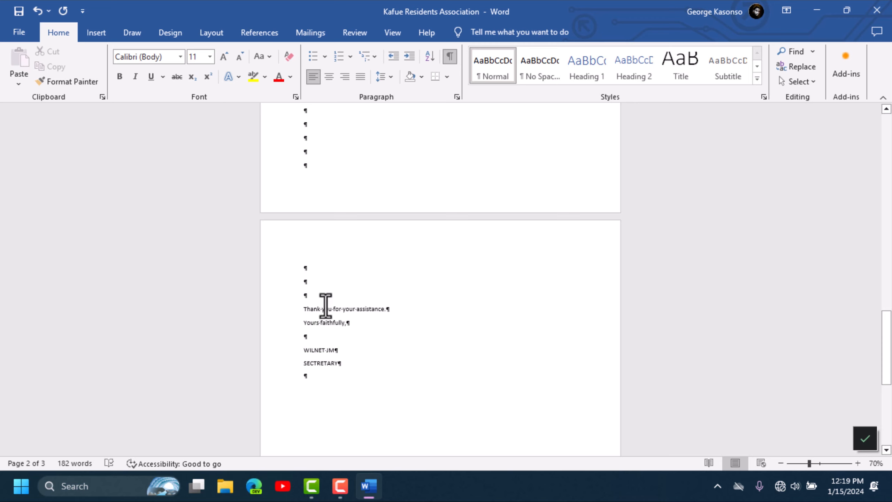
# - Delete all the blank paragraphs between the FWELLKWLFKJWLEF line and the bulleted list
pyautogui.scroll(15, 327, 319)
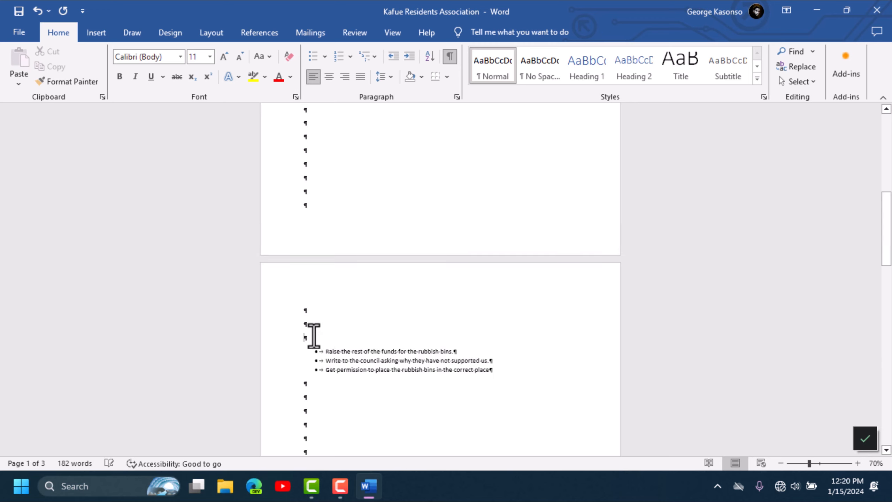
pyautogui.press('BackSpace')
pyautogui.press('BackSpace')
pyautogui.press('BackSpace')
pyautogui.press('BackSpace')
pyautogui.press('BackSpace')
pyautogui.press('BackSpace')
pyautogui.press('BackSpace')
pyautogui.press('BackSpace')
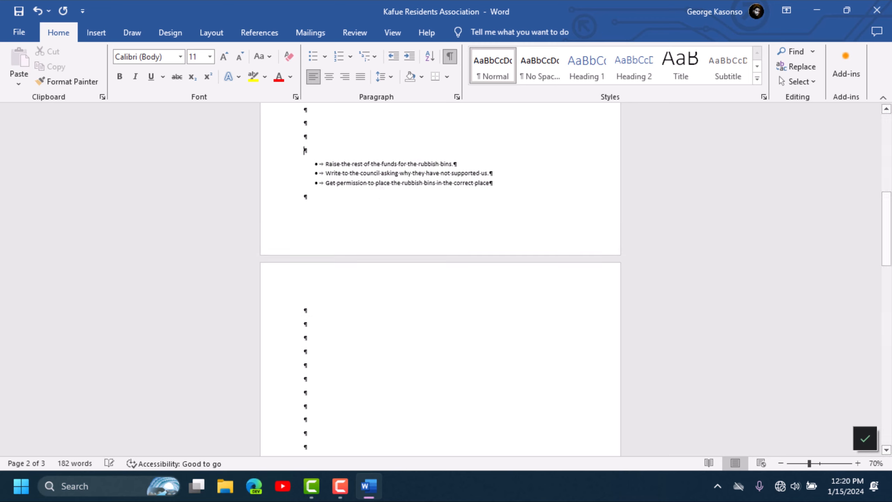
pyautogui.press('BackSpace')
pyautogui.press('BackSpace')
pyautogui.press('BackSpace')
pyautogui.press('BackSpace')
pyautogui.press('BackSpace')
pyautogui.press('BackSpace')
pyautogui.press('BackSpace')
pyautogui.press('BackSpace')
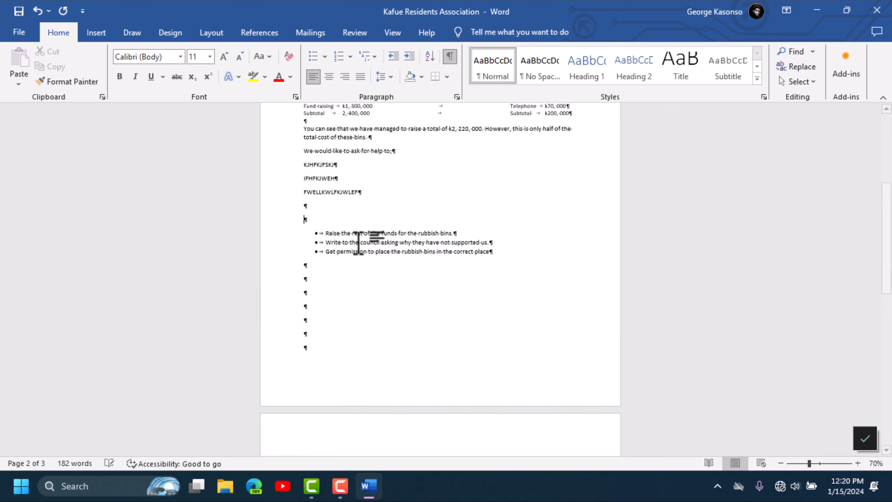
pyautogui.press('BackSpace')
# - Delete all the blank paragraphs between the bulleted list and "Thank you for your assistance."
pyautogui.scroll(-10, 358, 293)
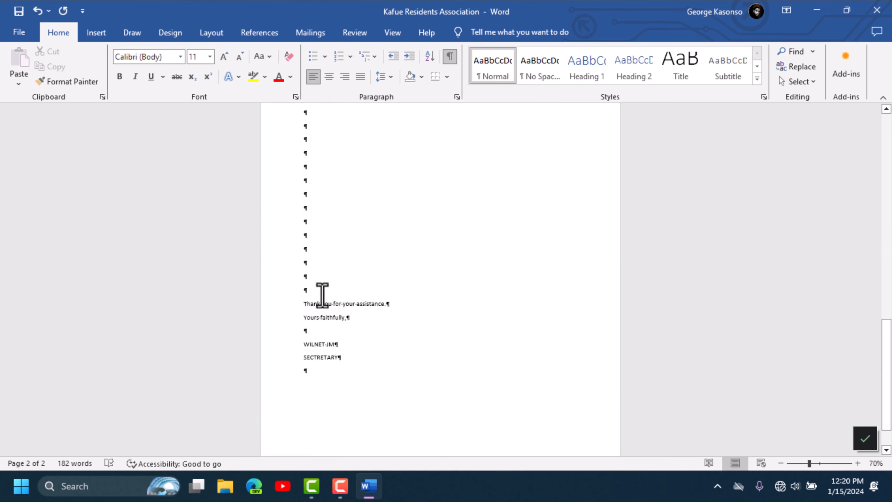
pyautogui.click(323, 295)
pyautogui.press('BackSpace')
pyautogui.press('BackSpace')
pyautogui.press('BackSpace')
pyautogui.press('BackSpace')
pyautogui.press('BackSpace')
pyautogui.press('BackSpace')
pyautogui.press('BackSpace')
pyautogui.press('BackSpace')
pyautogui.press('BackSpace')
pyautogui.scroll(4, 338, 243)
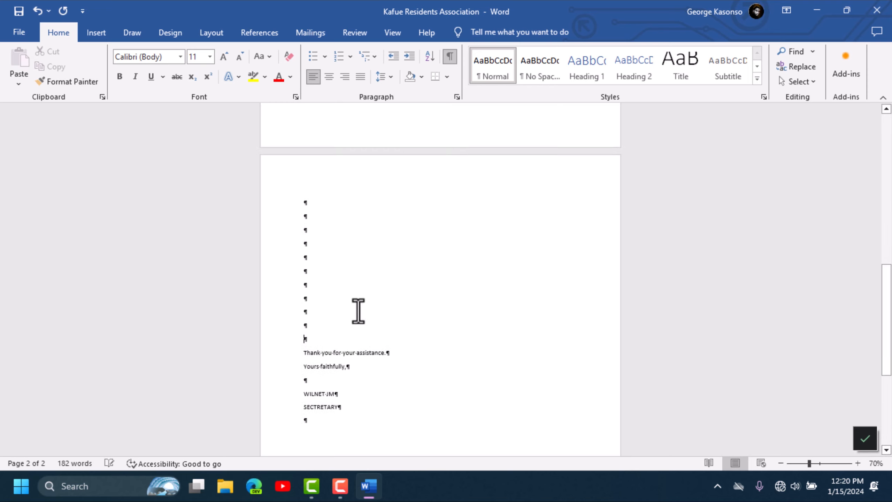
pyautogui.press('BackSpace')
pyautogui.press('BackSpace')
pyautogui.press('BackSpace')
pyautogui.press('BackSpace')
pyautogui.press('BackSpace')
pyautogui.press('BackSpace')
pyautogui.press('BackSpace')
pyautogui.press('BackSpace')
pyautogui.press('BackSpace')
pyautogui.press('BackSpace')
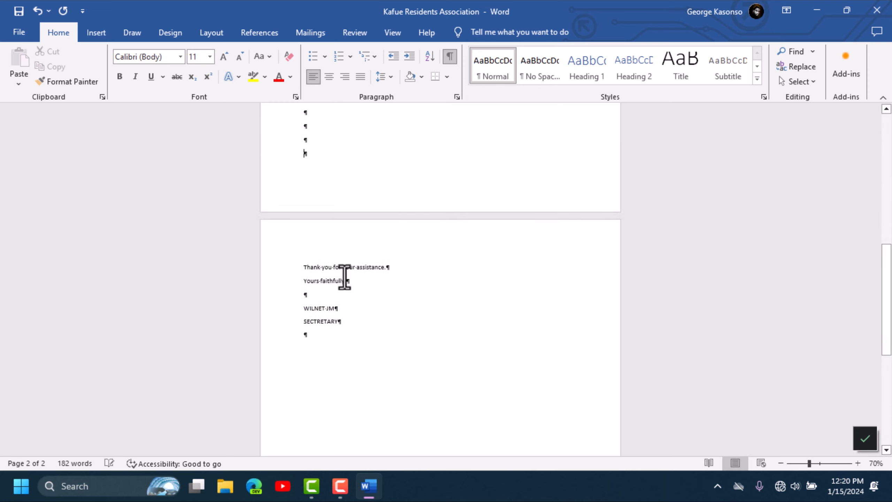
pyautogui.press('BackSpace')
pyautogui.press('BackSpace')
pyautogui.press('BackSpace')
pyautogui.press('BackSpace')
pyautogui.press('BackSpace')
pyautogui.press('BackSpace')
pyautogui.press('BackSpace')
pyautogui.press('BackSpace')
pyautogui.press('BackSpace')
pyautogui.press('BackSpace')
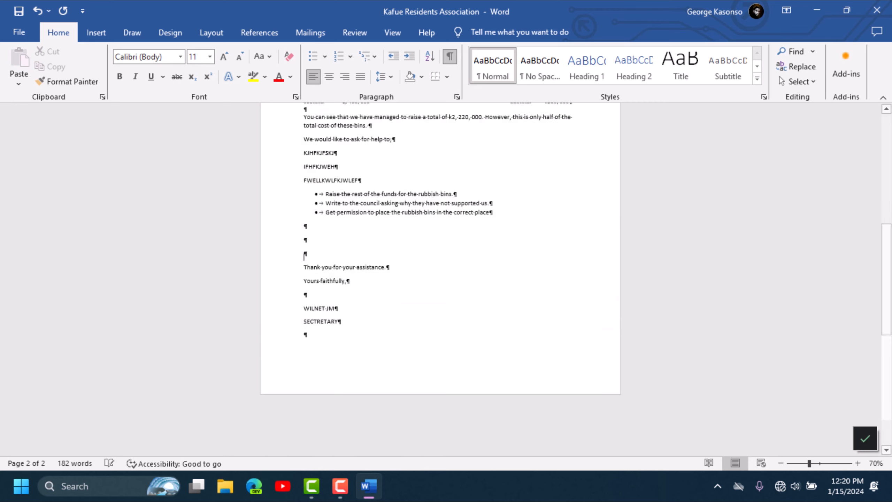
pyautogui.press('BackSpace')
pyautogui.press('BackSpace')
pyautogui.press('BackSpace')
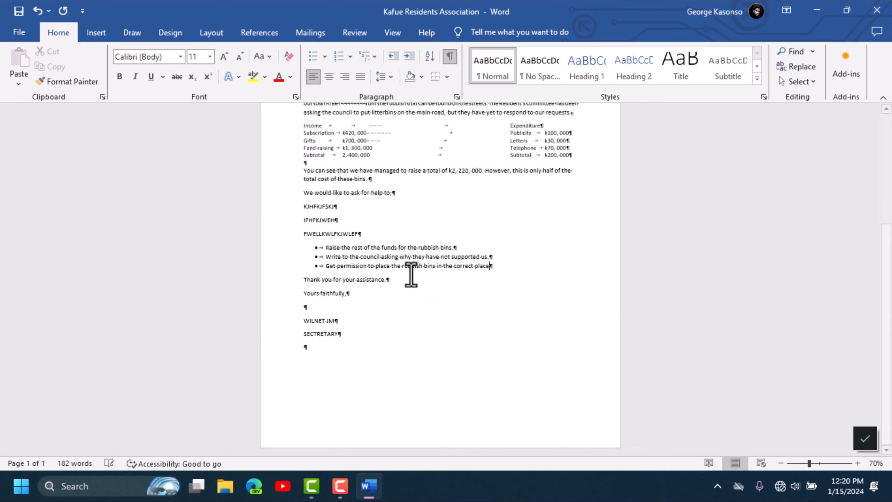
# - Remove the three sample text lines between "We would like to ask for help to;" and the bulleted list
pyautogui.click(416, 198)
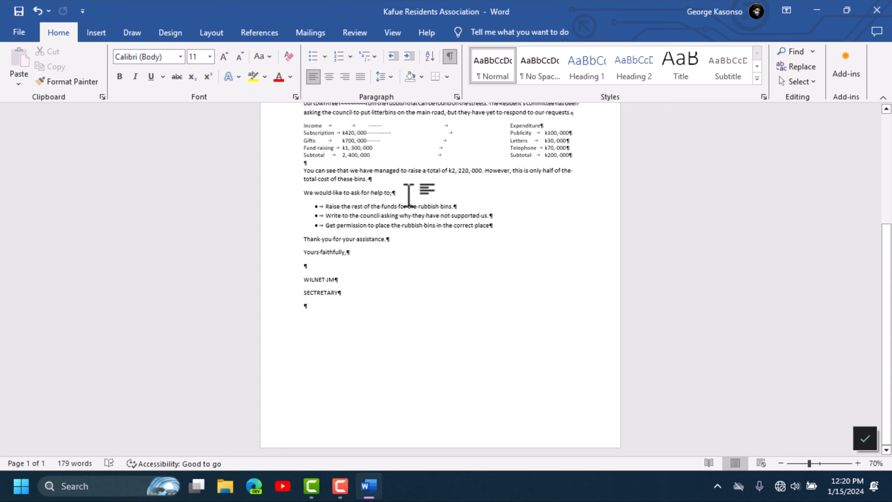
pyautogui.press('Return')
pyautogui.press('BackSpace')
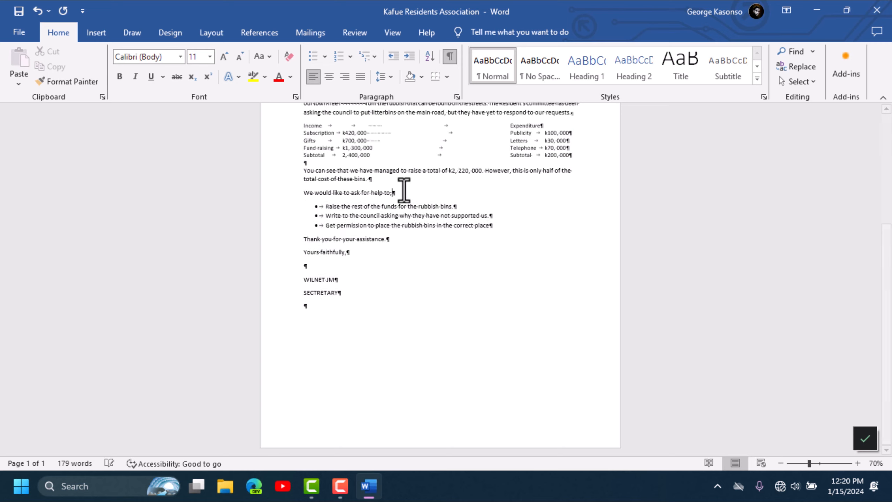
# - Insert a page break after "We would like to ask for help to;" and check the text on page two
pyautogui.click(213, 33)
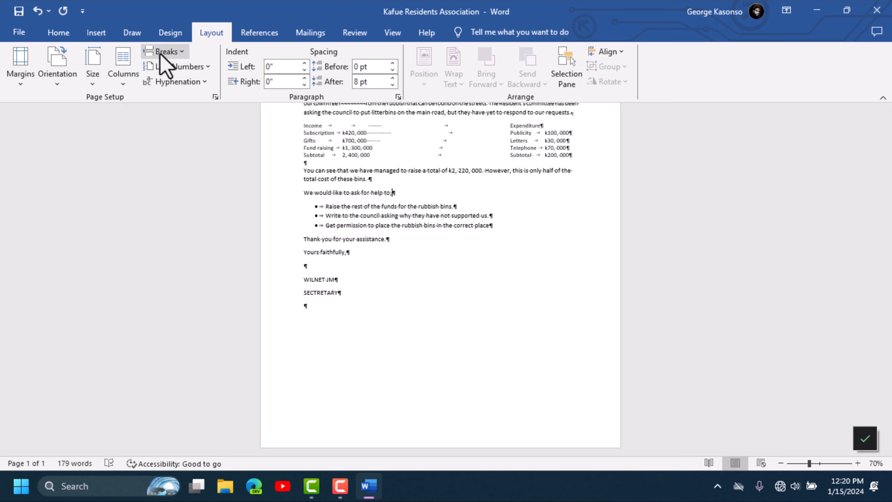
pyautogui.click(181, 57)
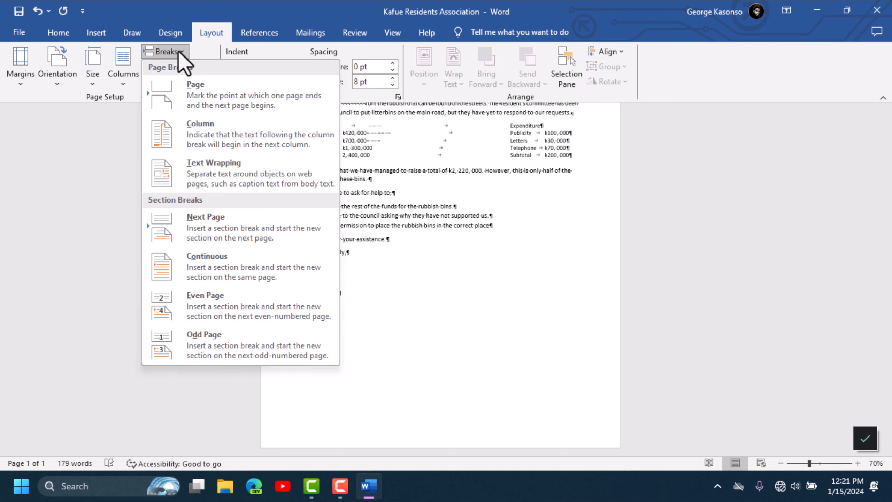
pyautogui.click(218, 94)
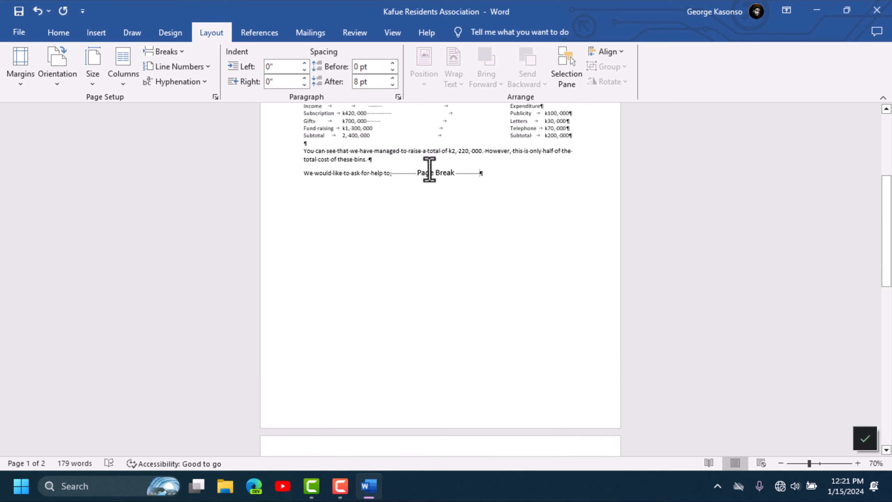
pyautogui.scroll(-3, 370, 414)
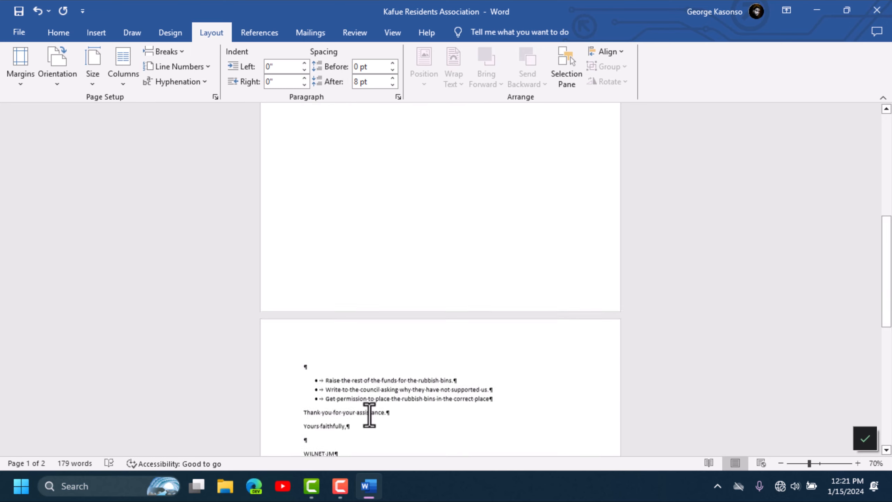
pyautogui.scroll(-5, 370, 414)
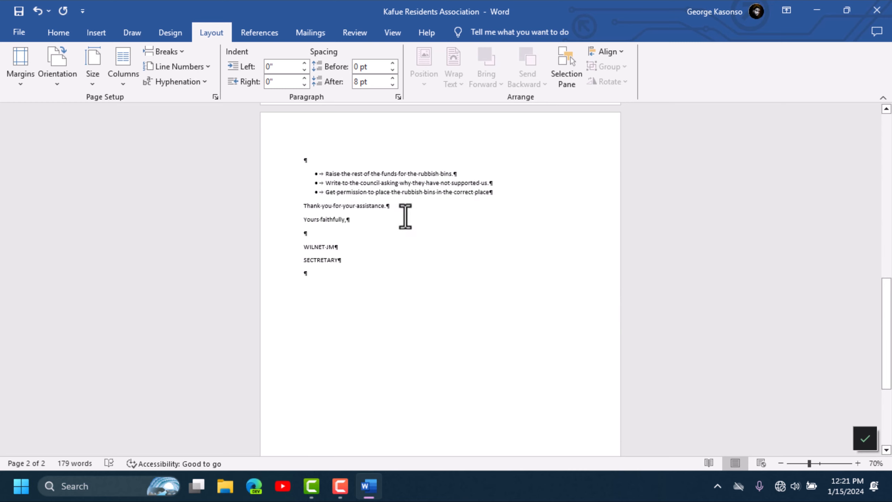
# - Insert a page break after the last bullet, "Get permission to place the rubbish bins in the correct place", and check the resulting pages
pyautogui.click(425, 200)
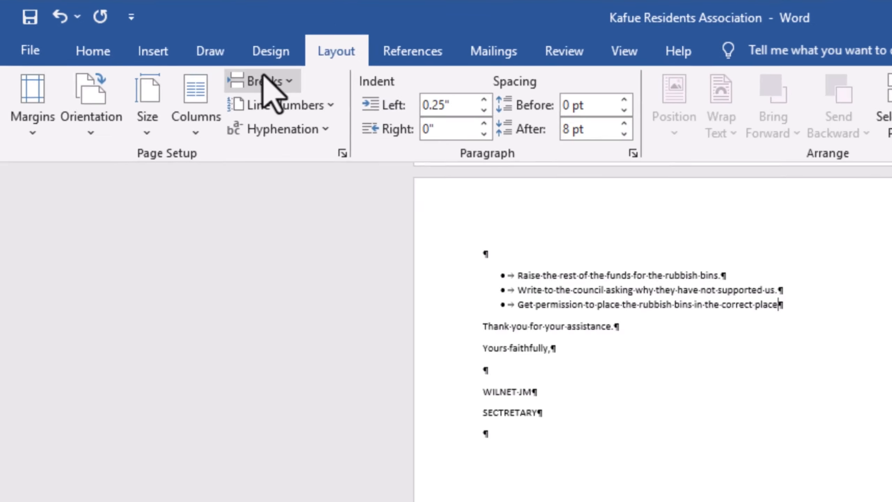
pyautogui.click(168, 52)
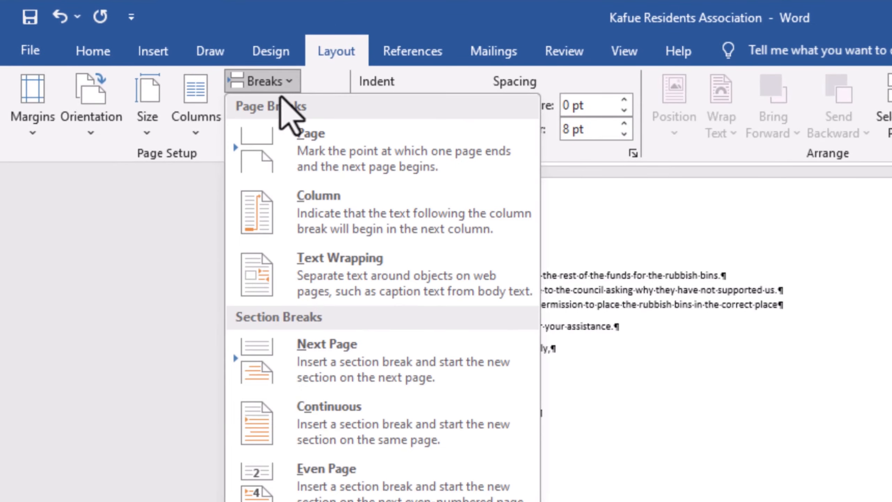
pyautogui.click(202, 95)
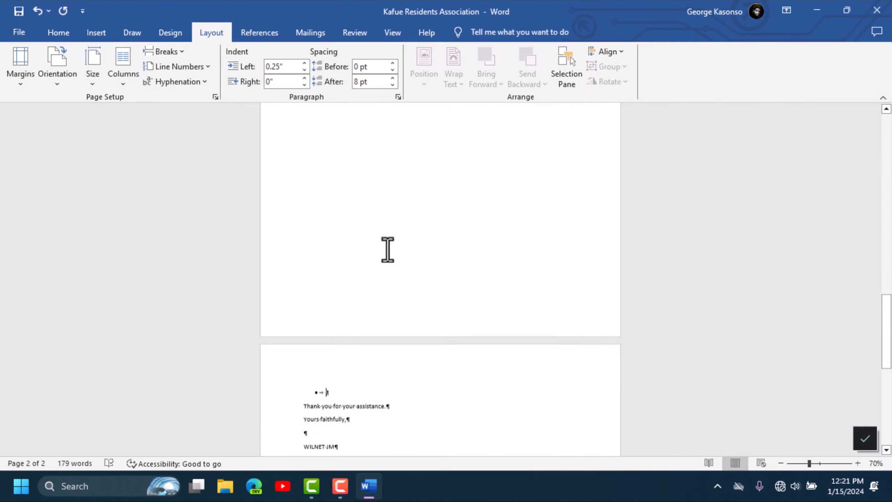
pyautogui.scroll(-3, 617, 397)
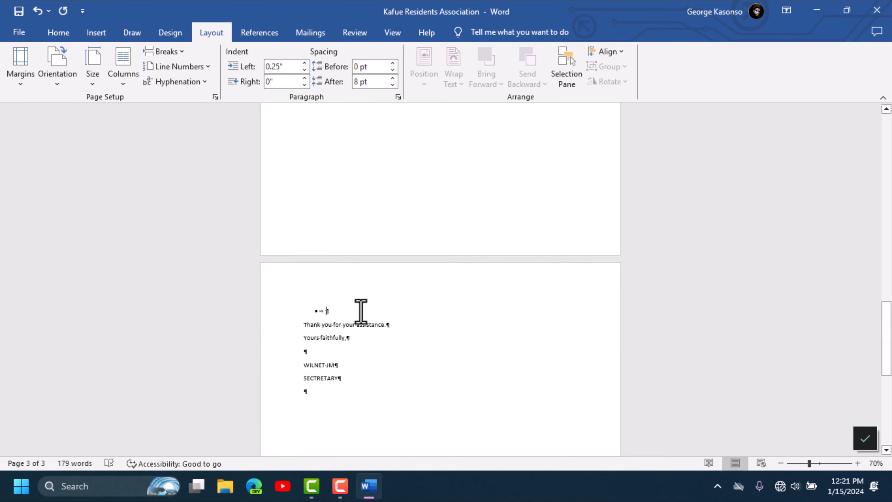
pyautogui.scroll(6, 361, 311)
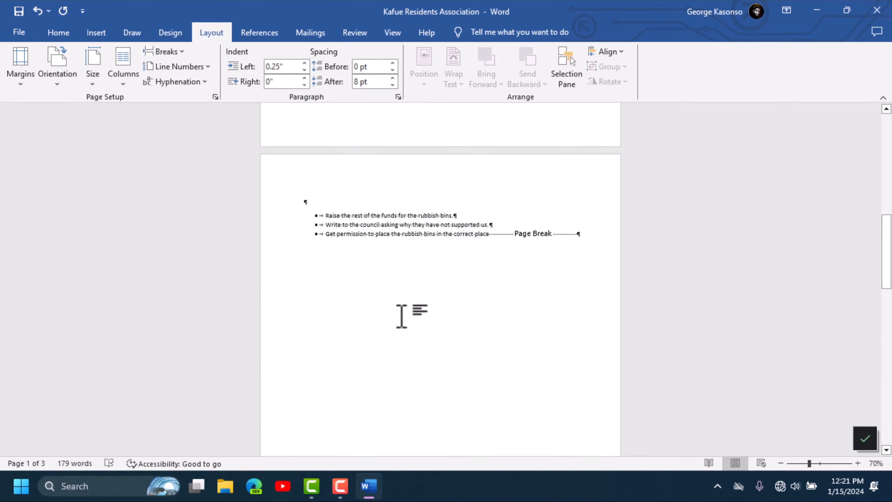
pyautogui.scroll(10, 402, 317)
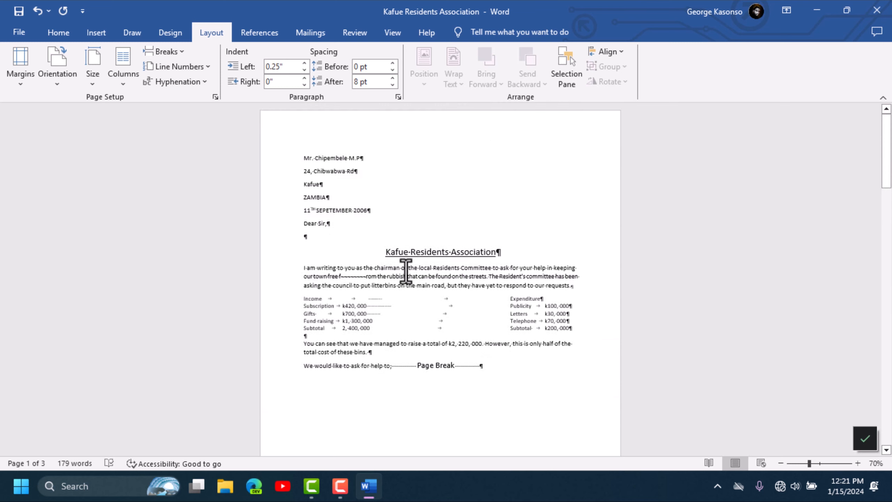
pyautogui.scroll(-10, 405, 271)
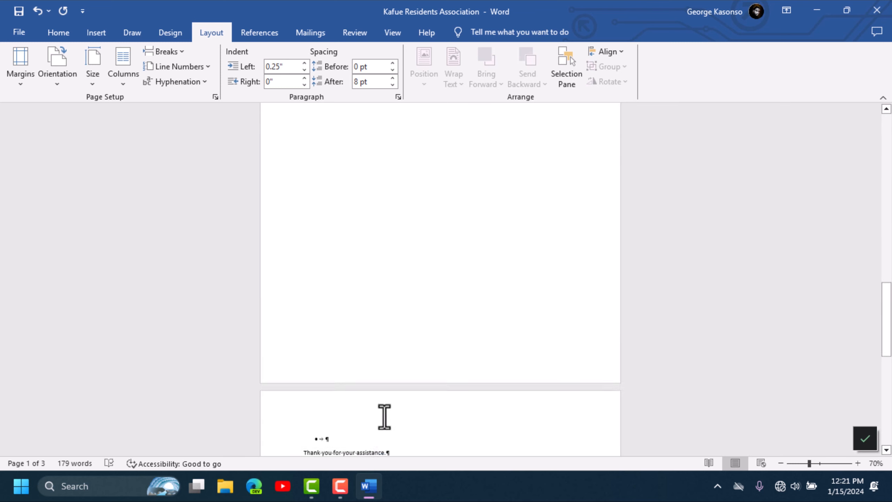
pyautogui.scroll(-5, 384, 417)
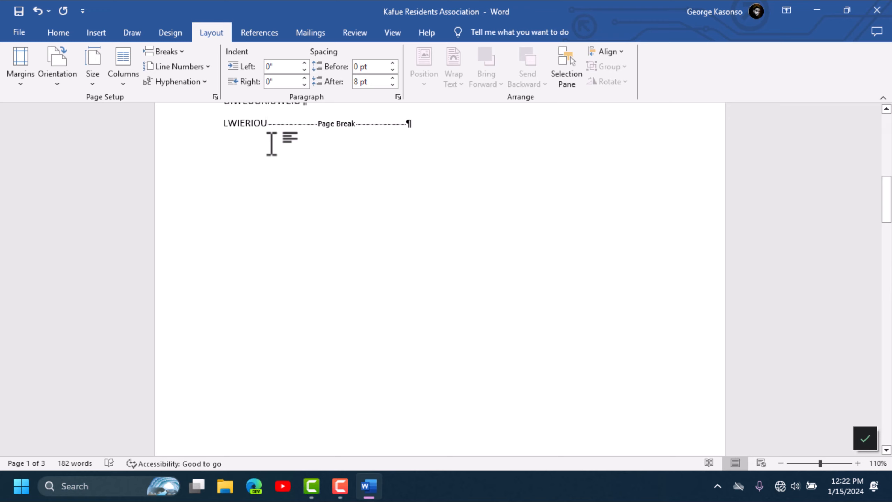
# - Add the lines IOQWUOIUWEOIU, ]UIOERIOUWEOI, OIWEUROIUWEO and PWEUIORPOIWEPR above page one's page break and check the following pages
pyautogui.press('Return')
pyautogui.write('IOQWUOIUWEOIU')
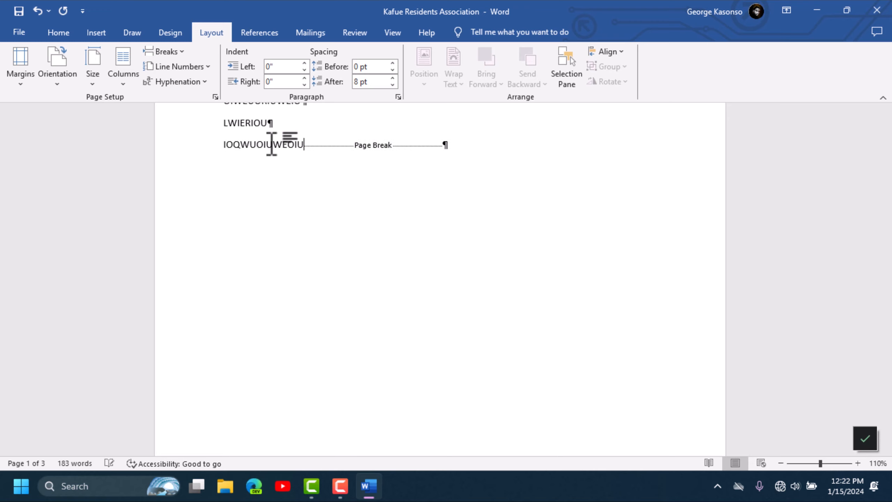
pyautogui.press('Return')
pyautogui.write(']UIOERIOUWEOI')
pyautogui.press('Return')
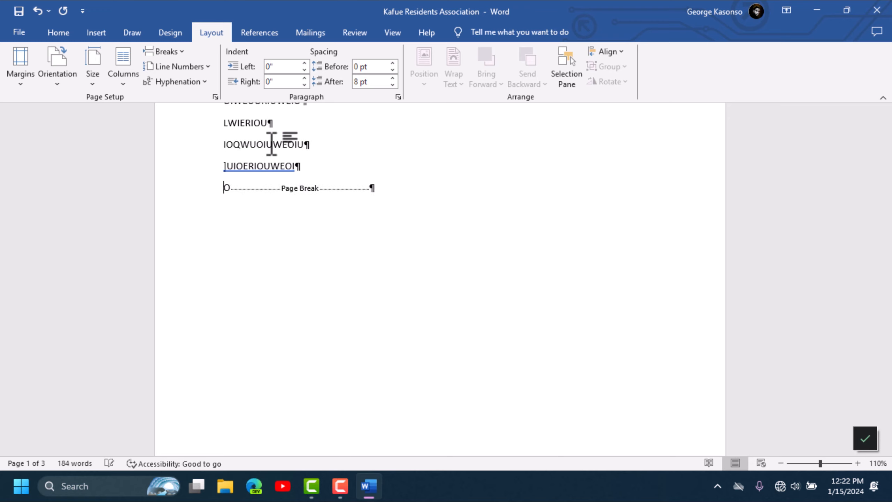
pyautogui.write('OIWEUROIUWEO')
pyautogui.press('Return')
pyautogui.write('PWEUIORPOIWEPR')
pyautogui.press('Return')
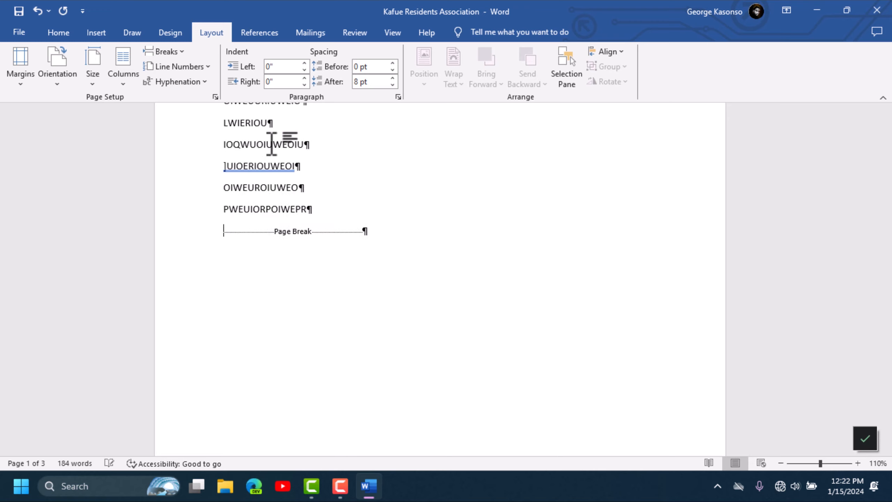
pyautogui.scroll(-8, 273, 283)
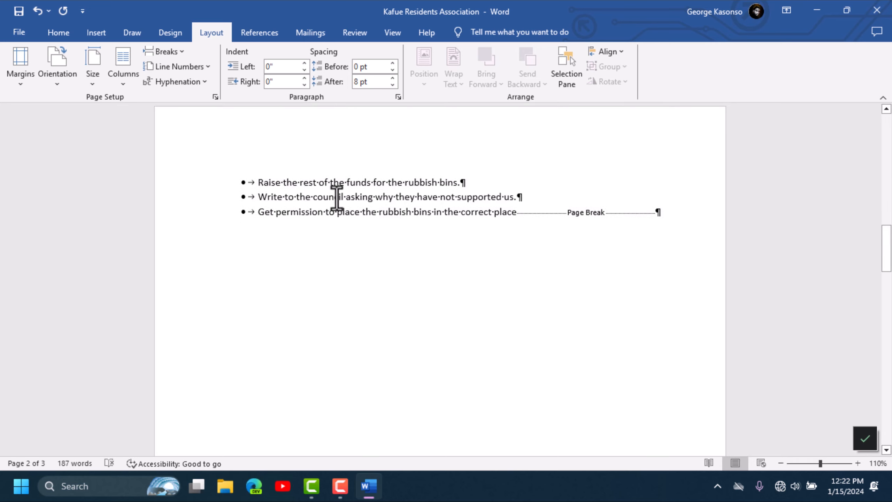
pyautogui.scroll(-15, 337, 216)
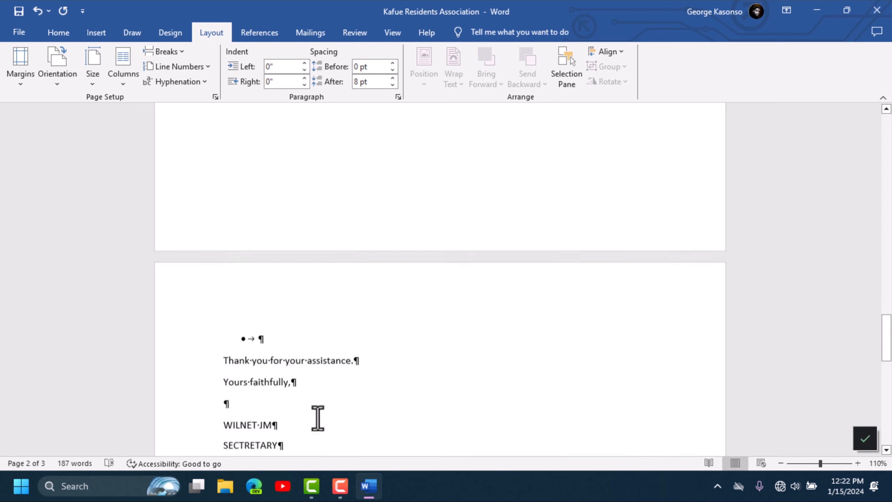
# - Fill the three blank paragraphs below the bulleted list with WEUIOHRIOUWEUIRTYRET, ERTWERT and WERTWERT
pyautogui.scroll(15, 471, 261)
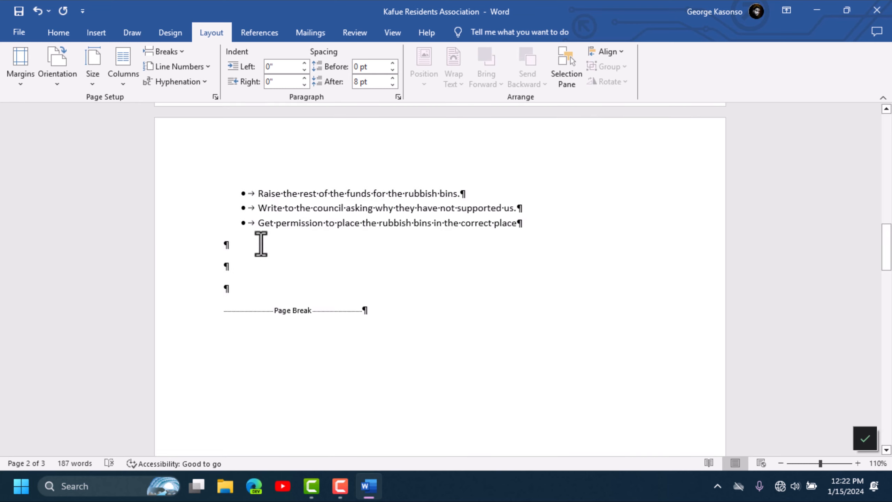
pyautogui.write('WEUIOHRIOUWEUIR')
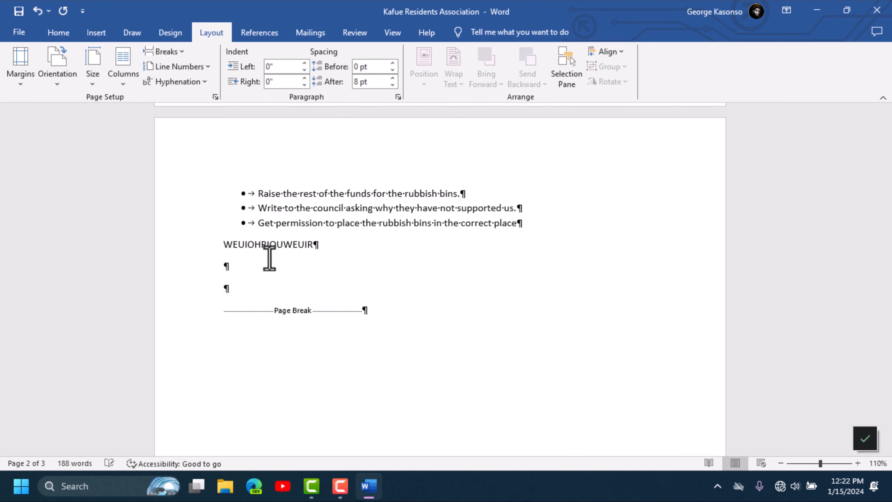
pyautogui.write('TYRET ')
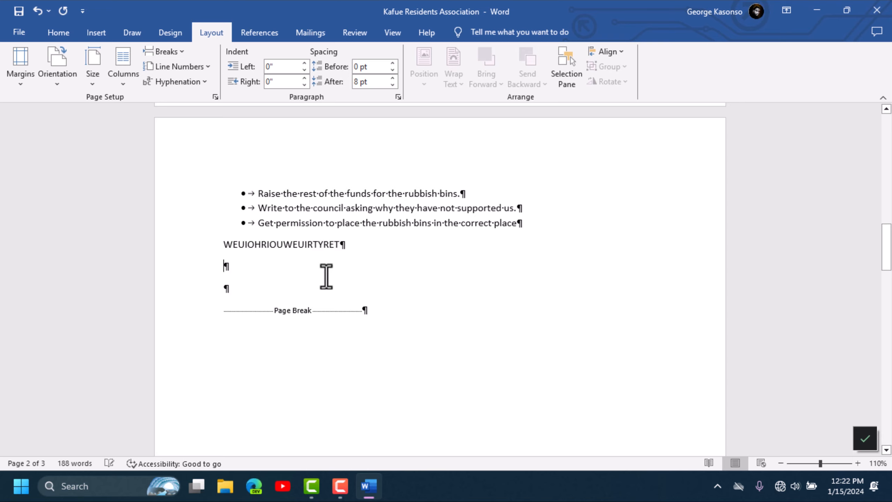
pyautogui.write('ERTWERT')
pyautogui.click(307, 287)
pyautogui.write('WERTWERT')
pyautogui.scroll(-1, 313, 284)
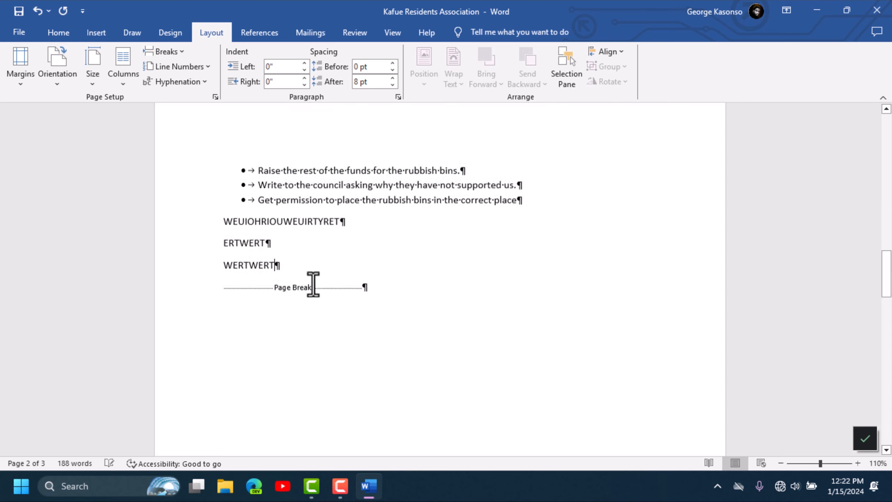
# - Add several more blank paragraphs between the WERTWERT line and the page break on page two
pyautogui.scroll(-10, 313, 284)
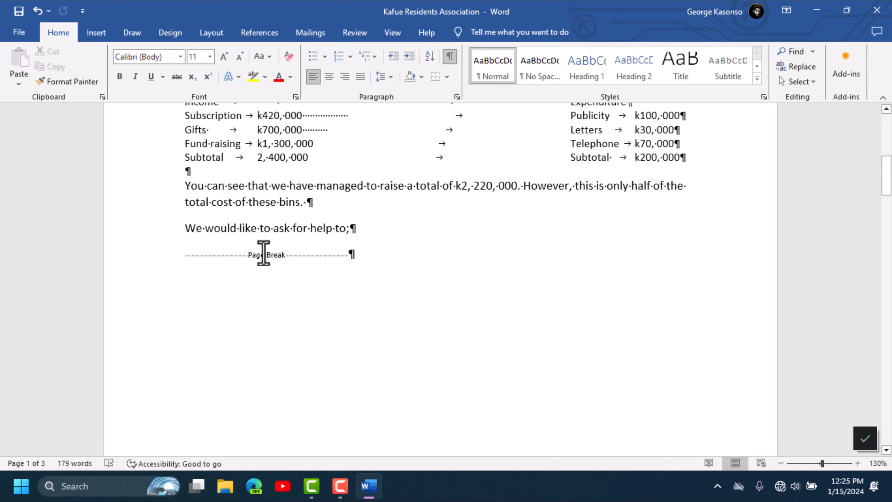
pyautogui.keyDown('ctrl'); pyautogui.scroll(-5, 264, 253); pyautogui.keyUp('ctrl')
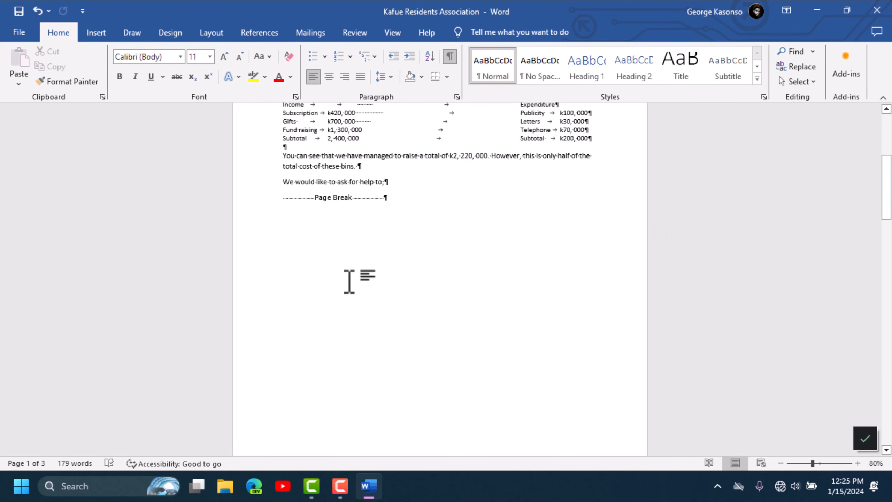
pyautogui.scroll(-5, 351, 277)
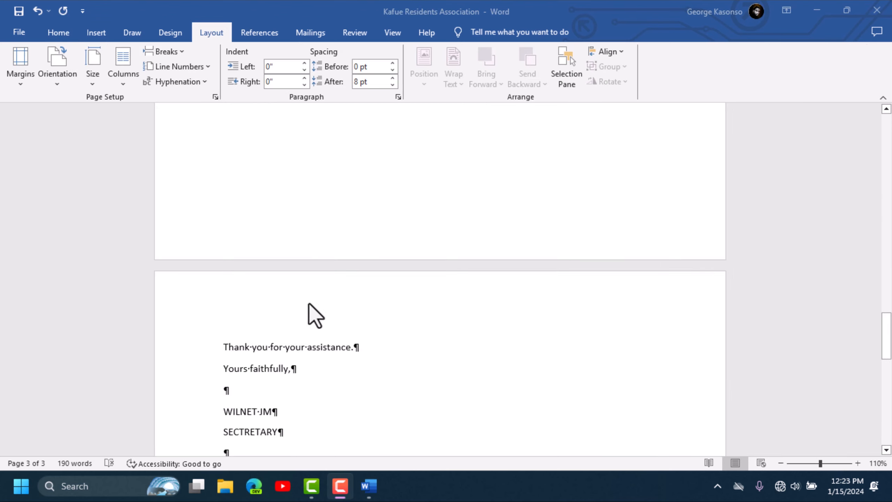
pyautogui.scroll(8, 310, 313)
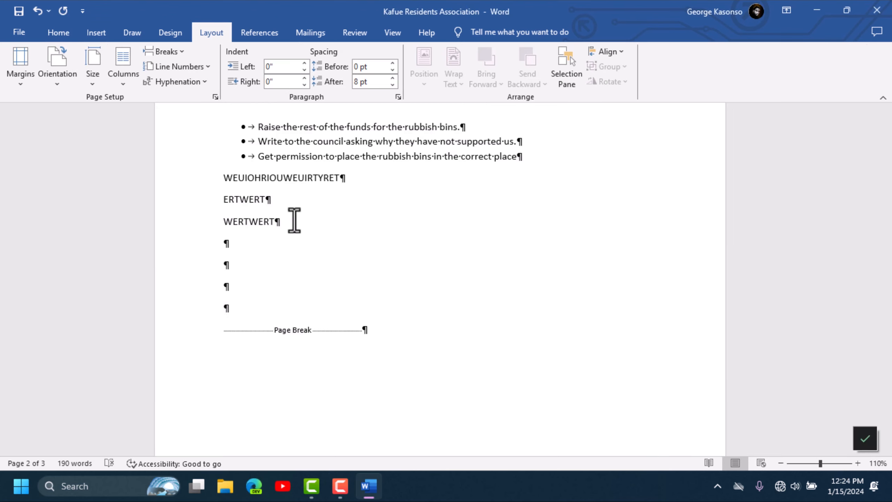
pyautogui.press('Return')
pyautogui.press('Return')
pyautogui.press('Return')
pyautogui.press('Return')
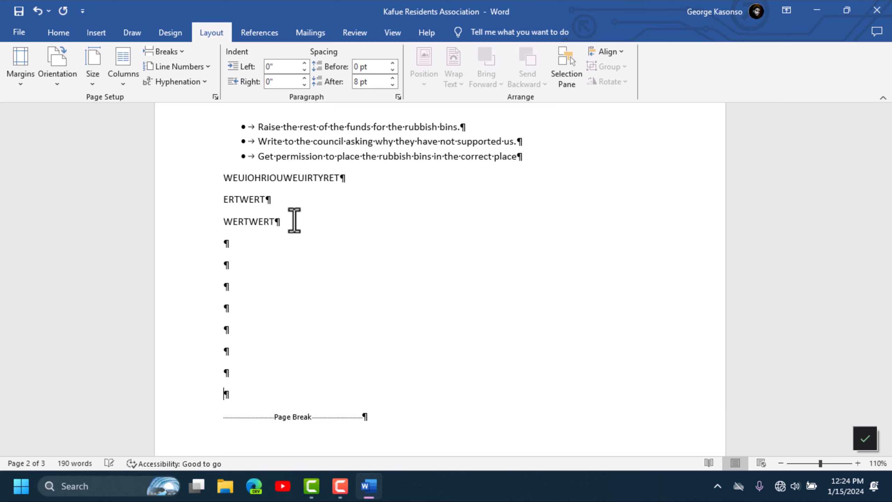
pyautogui.press('Return')
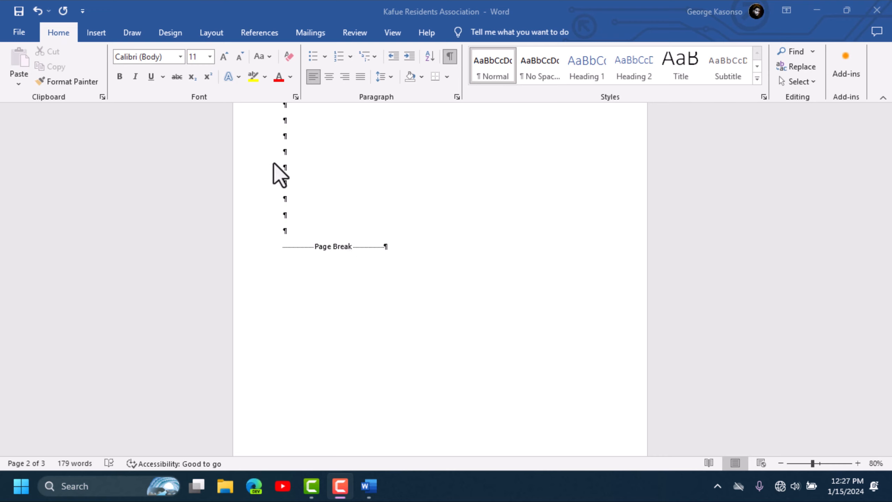
# - Insert a Next Page section break in the last blank paragraph above the page break on page two
pyautogui.click(212, 34)
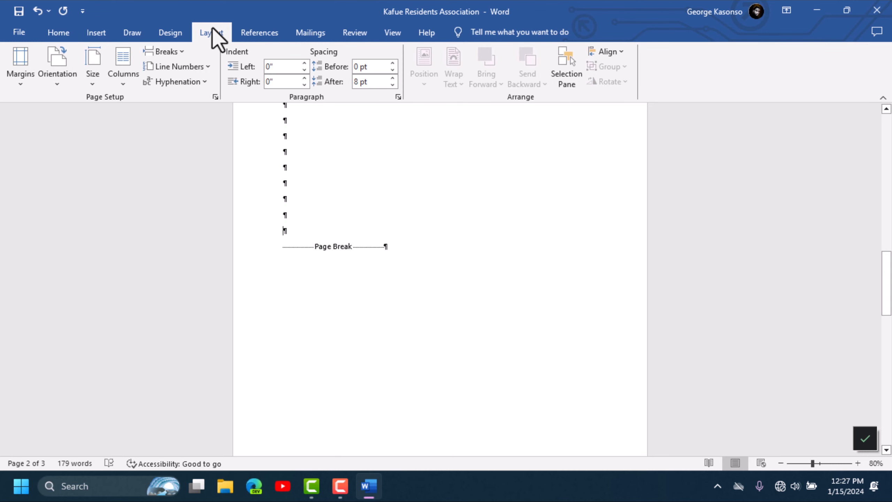
pyautogui.click(181, 53)
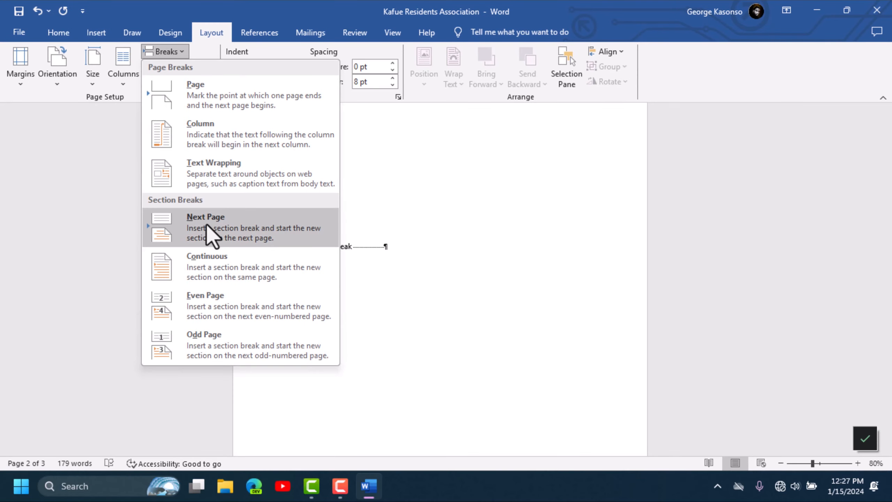
pyautogui.click(241, 231)
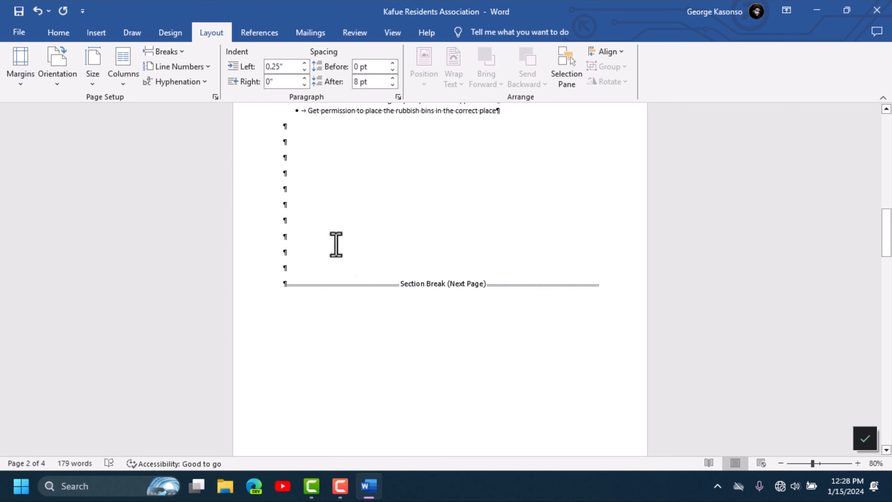
# - Select the bulleted list on page two and examine where the page and section break marks sit throughout the letter
pyautogui.scroll(6, 345, 217)
pyautogui.scroll(-2, 334, 297)
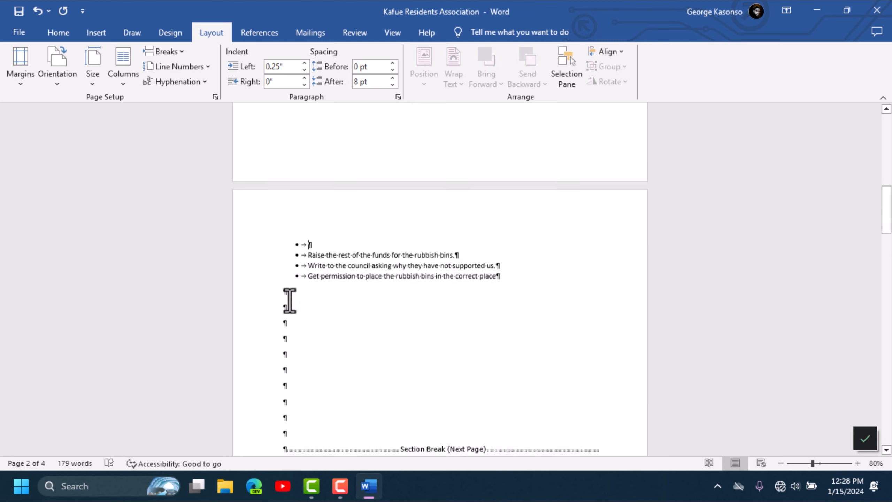
pyautogui.moveTo(284, 245); pyautogui.dragTo(452, 325)
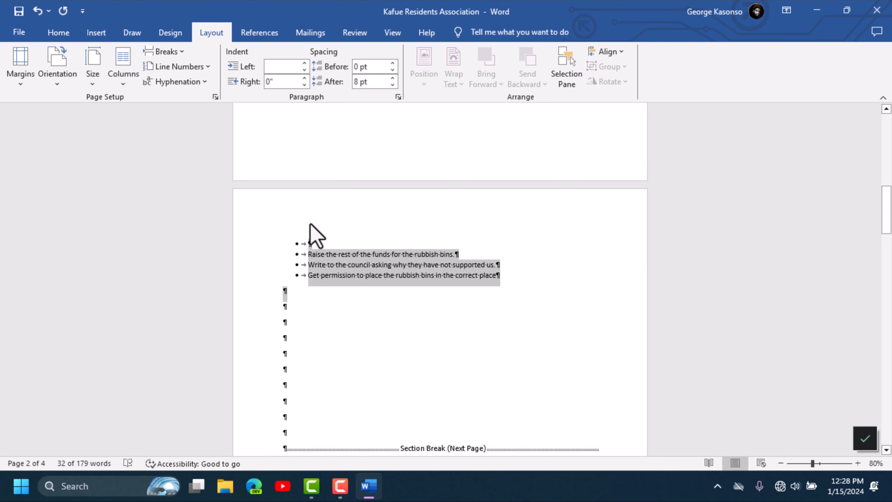
pyautogui.click(69, 31)
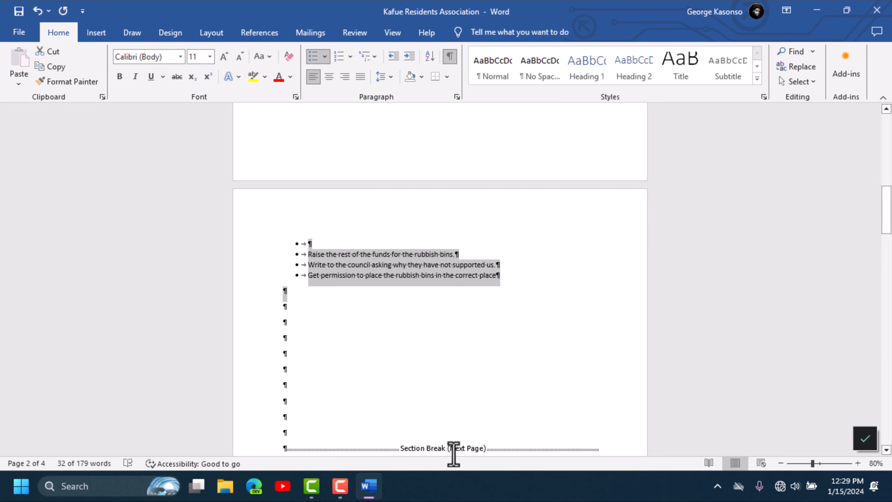
pyautogui.scroll(-1, 362, 346)
pyautogui.scroll(-5, 362, 345)
pyautogui.scroll(10, 344, 251)
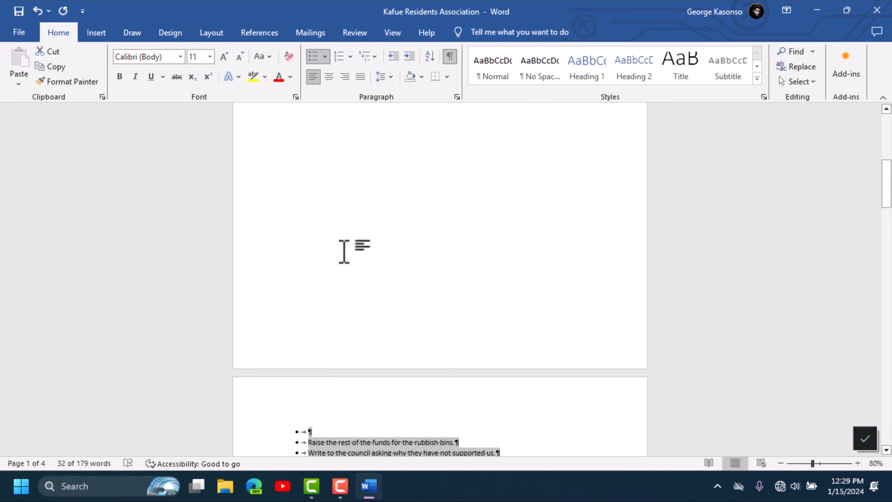
pyautogui.scroll(-4, 390, 338)
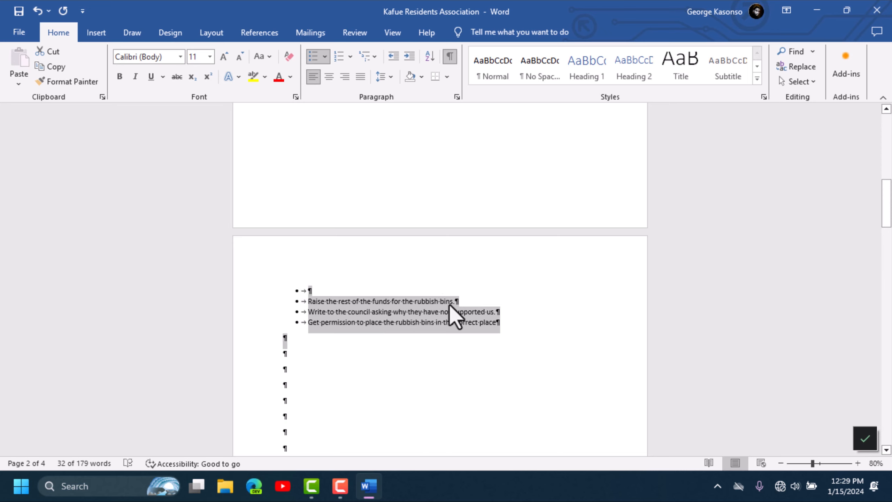
pyautogui.scroll(-15, 449, 304)
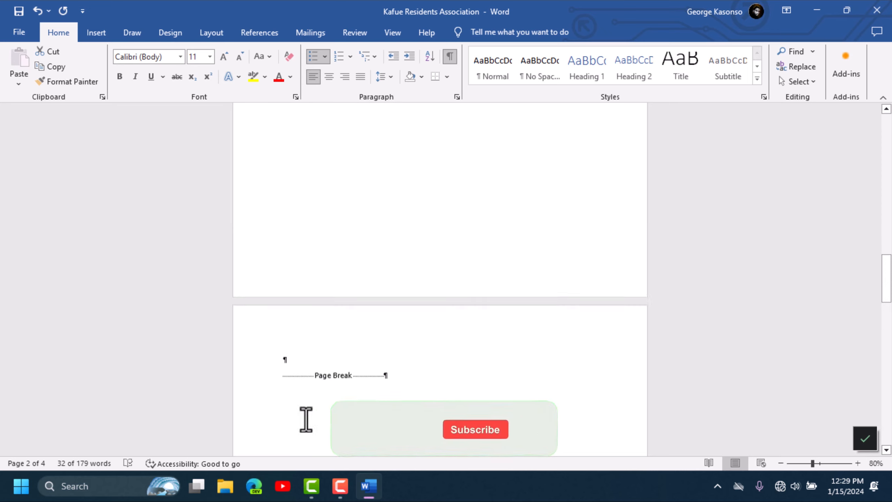
pyautogui.scroll(10, 355, 182)
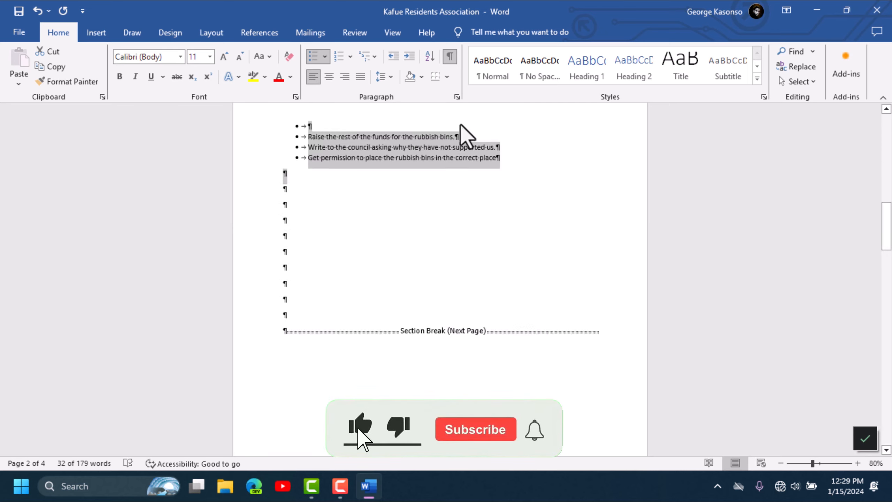
pyautogui.scroll(10, 418, 228)
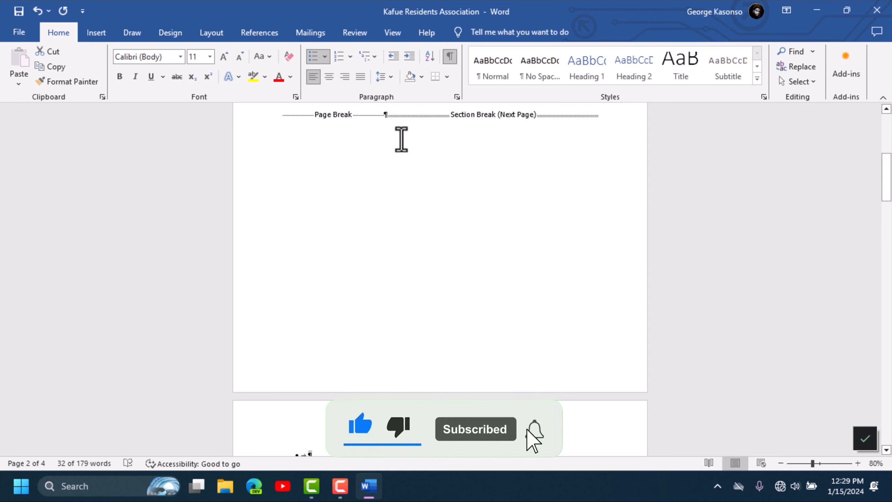
pyautogui.scroll(5, 401, 140)
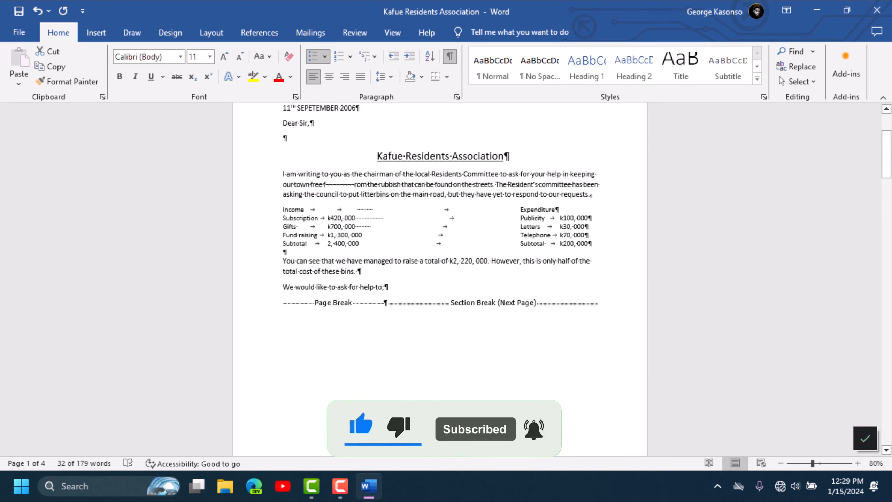
# - Apply the Wide margin preset to the page-two section containing the selected bulleted list
pyautogui.scroll(-5, 407, 453)
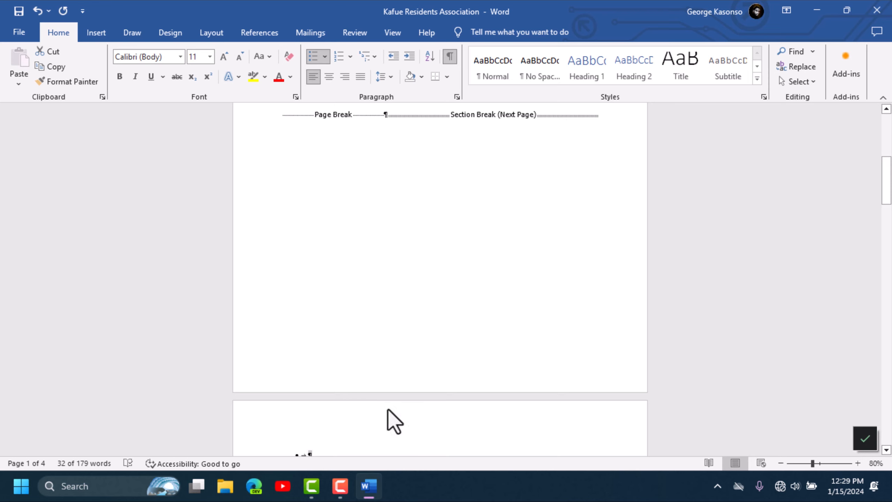
pyautogui.scroll(-3, 383, 390)
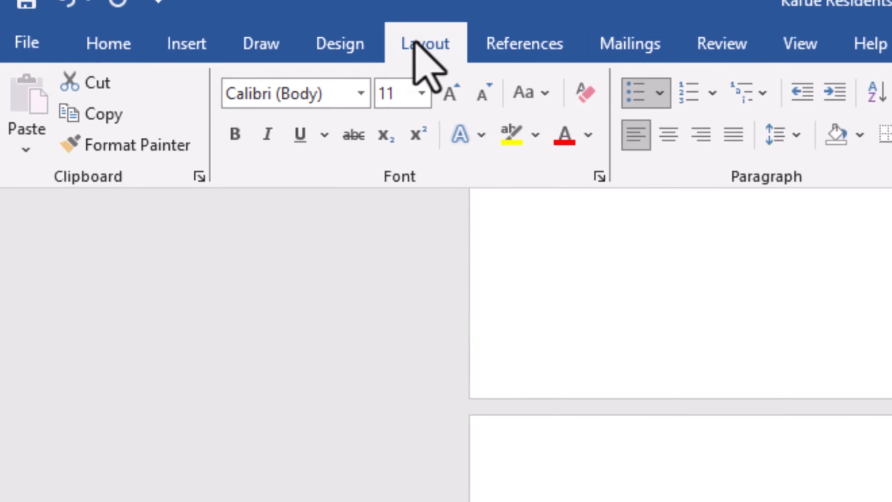
pyautogui.click(210, 31)
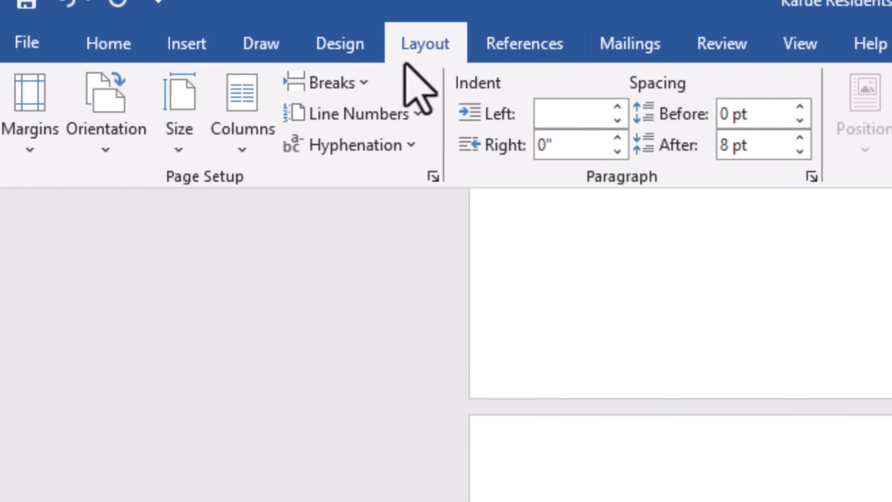
pyautogui.click(45, 138)
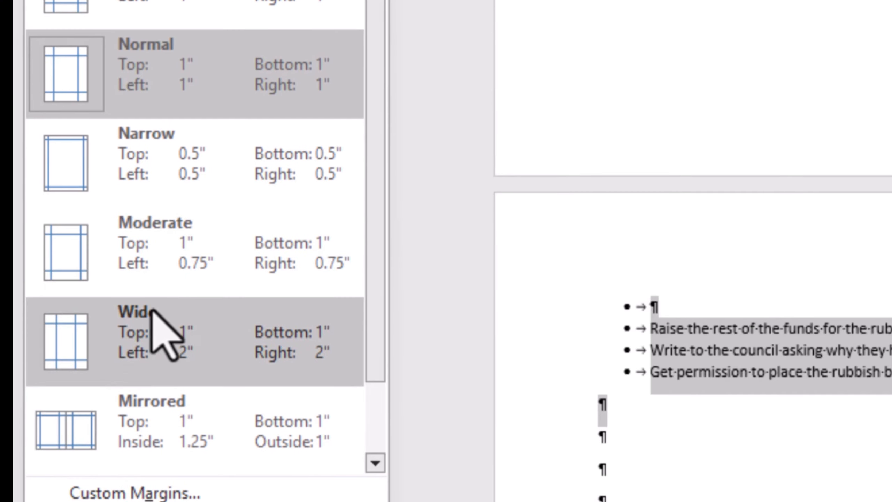
pyautogui.click(150, 309)
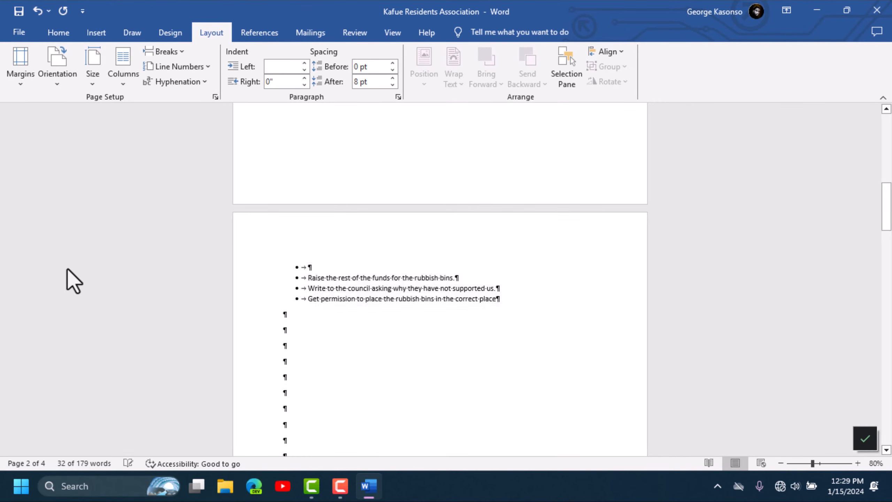
pyautogui.scroll(5, 361, 199)
pyautogui.scroll(-4, 397, 351)
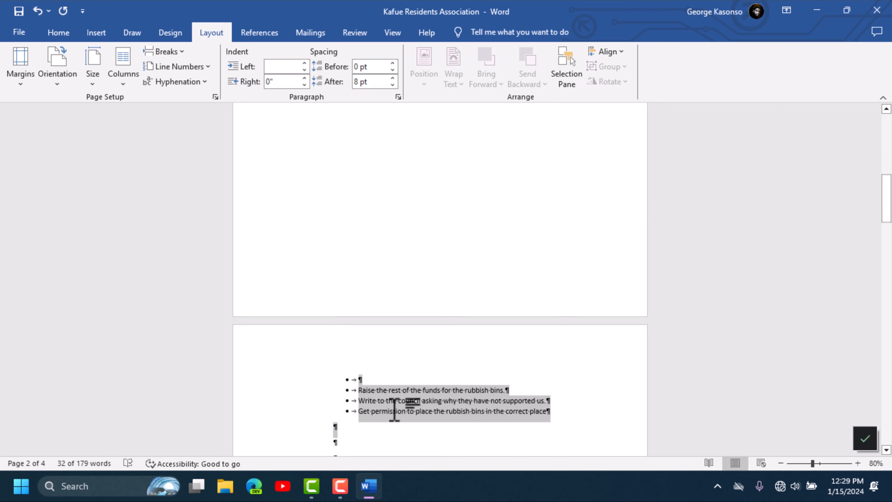
# - Examine the letter's pages before and after the Next Page section breaks to compare their margins
pyautogui.scroll(8, 414, 268)
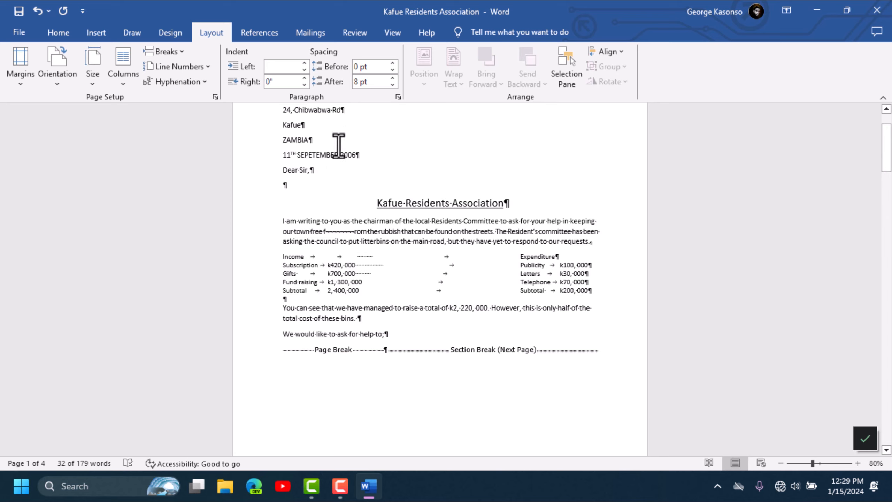
pyautogui.scroll(-20, 339, 145)
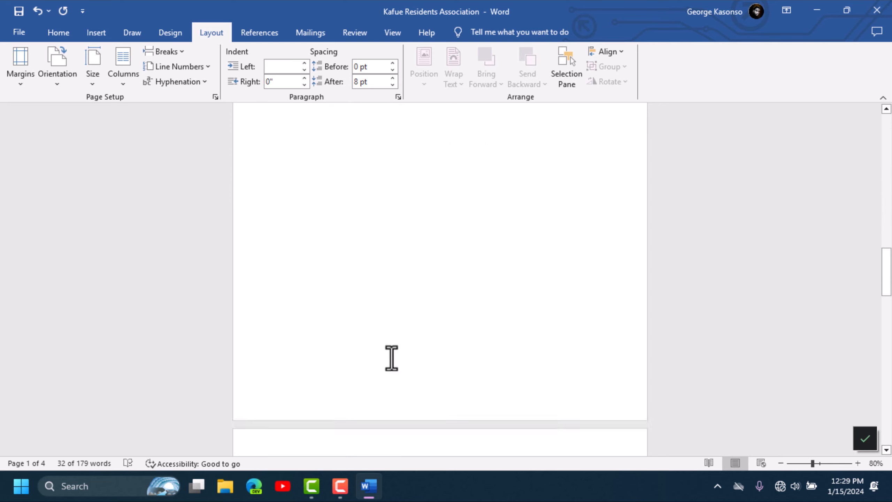
pyautogui.scroll(-5, 375, 357)
pyautogui.scroll(-12, 361, 257)
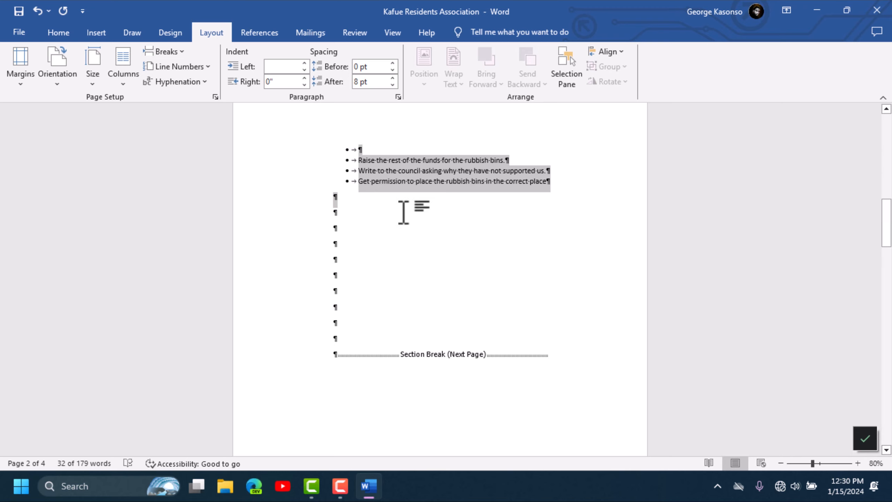
pyautogui.scroll(-15, 438, 303)
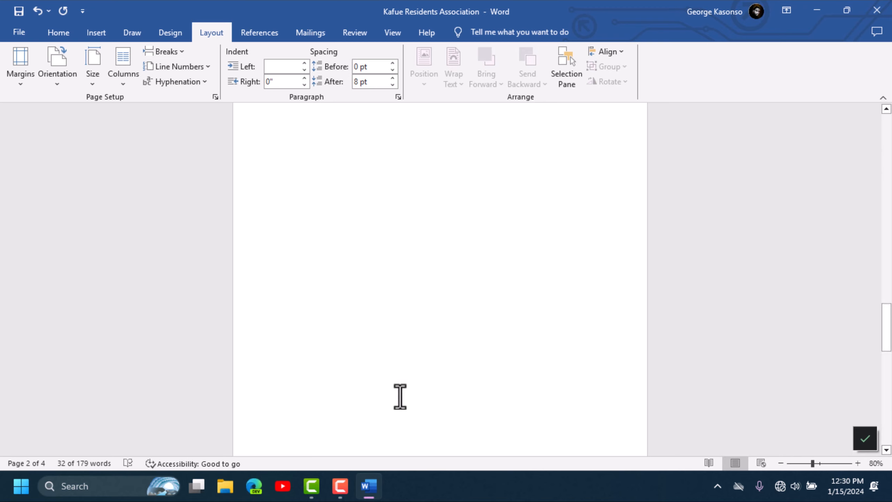
pyautogui.scroll(-8, 334, 409)
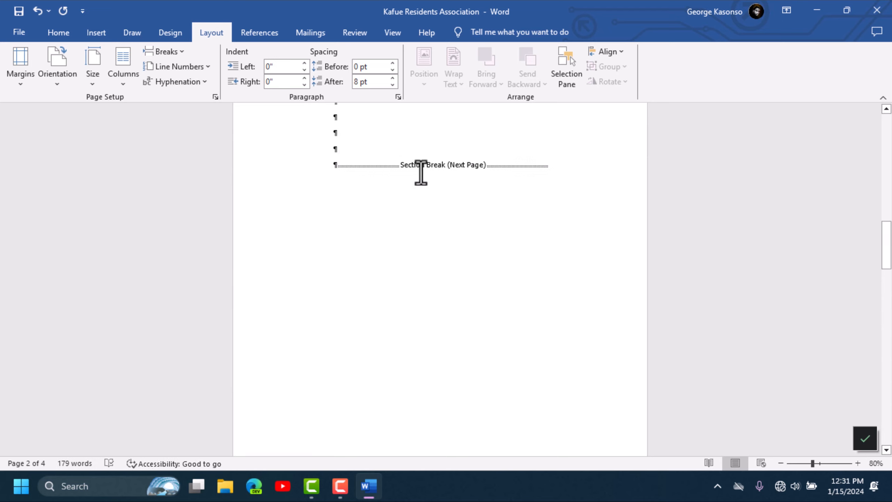
pyautogui.scroll(-1, 421, 172)
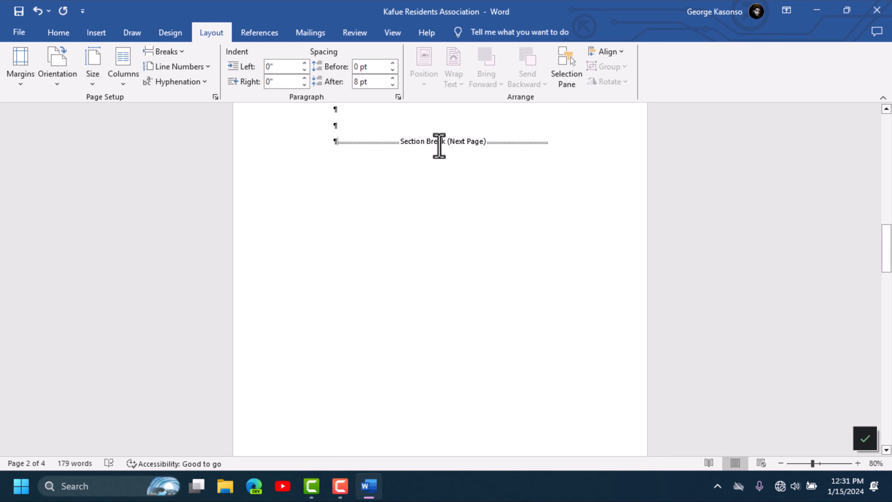
pyautogui.scroll(8, 431, 144)
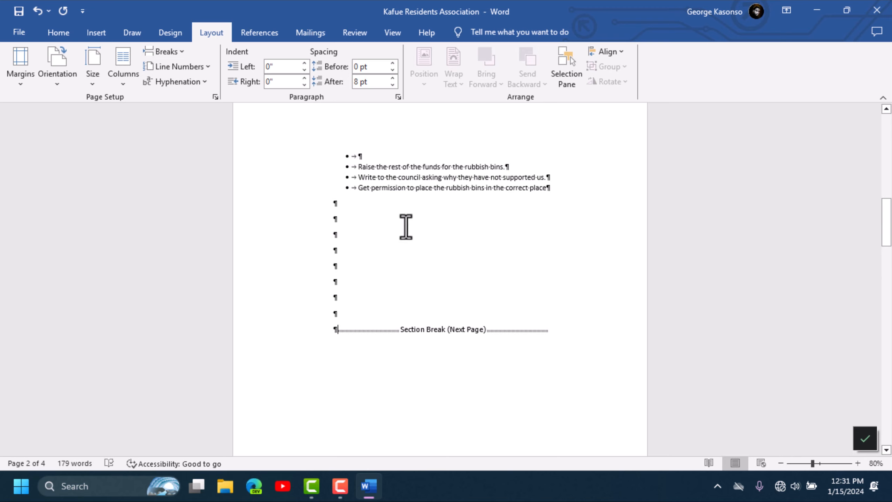
pyautogui.scroll(4, 349, 215)
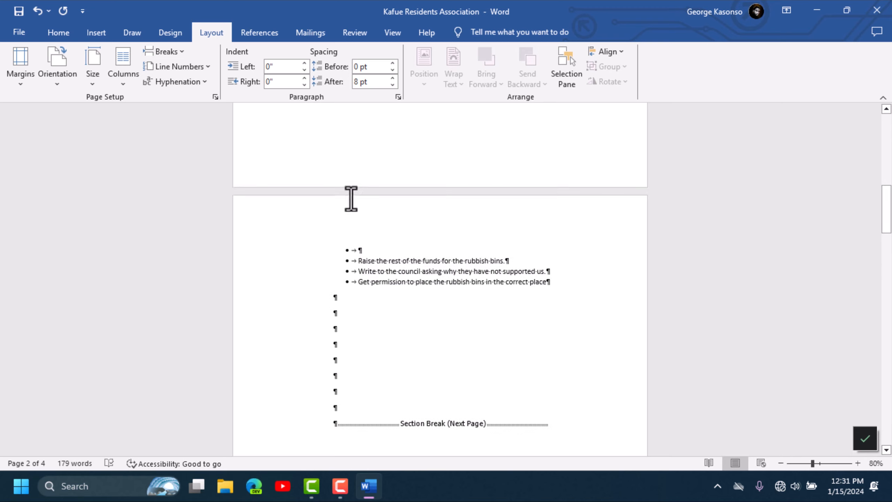
# - Select the bulleted list on page two and set that section's orientation to Landscape
pyautogui.moveTo(359, 250); pyautogui.dragTo(420, 377)
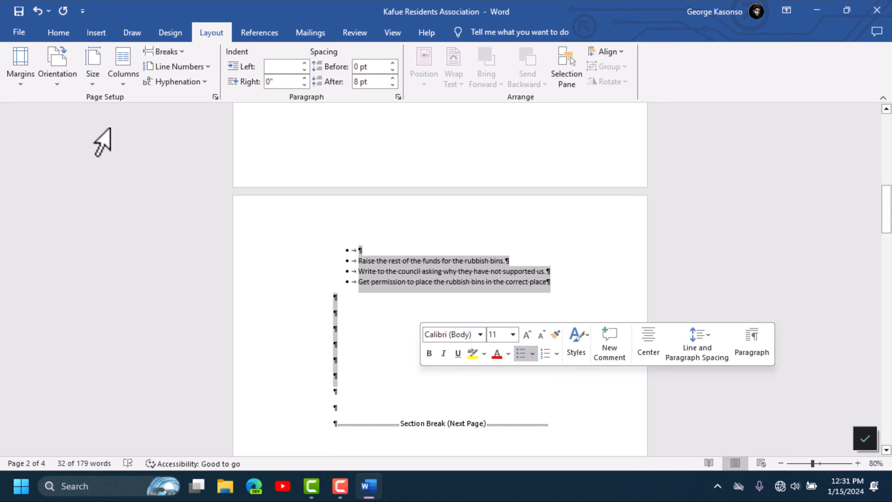
pyautogui.click(65, 74)
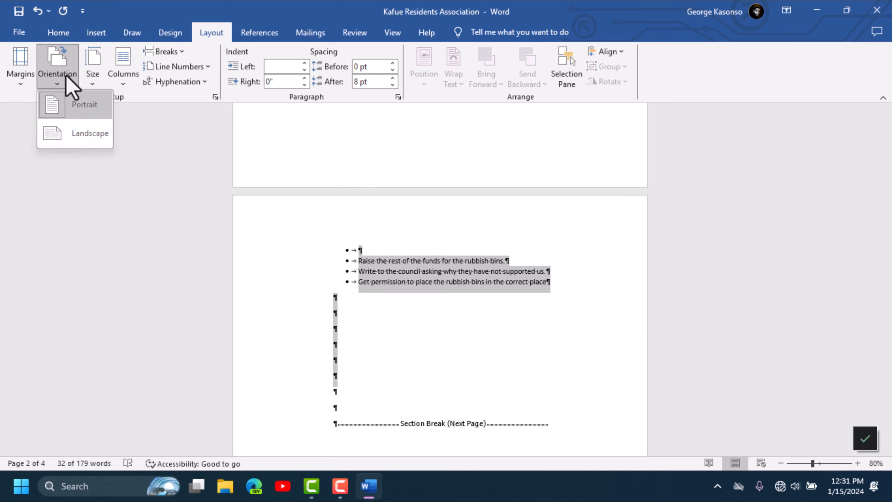
pyautogui.click(89, 119)
pyautogui.scroll(-6, 409, 141)
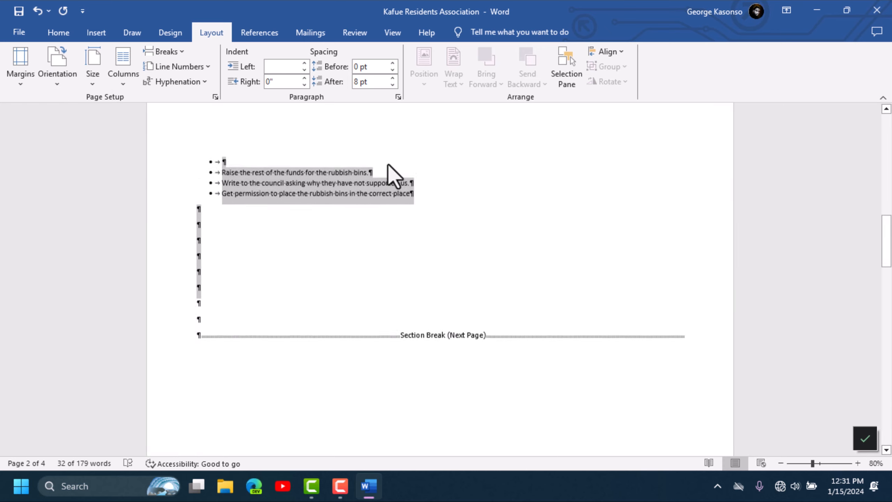
pyautogui.keyDown('ctrl'); pyautogui.scroll(-4, 351, 234); pyautogui.keyUp('ctrl')
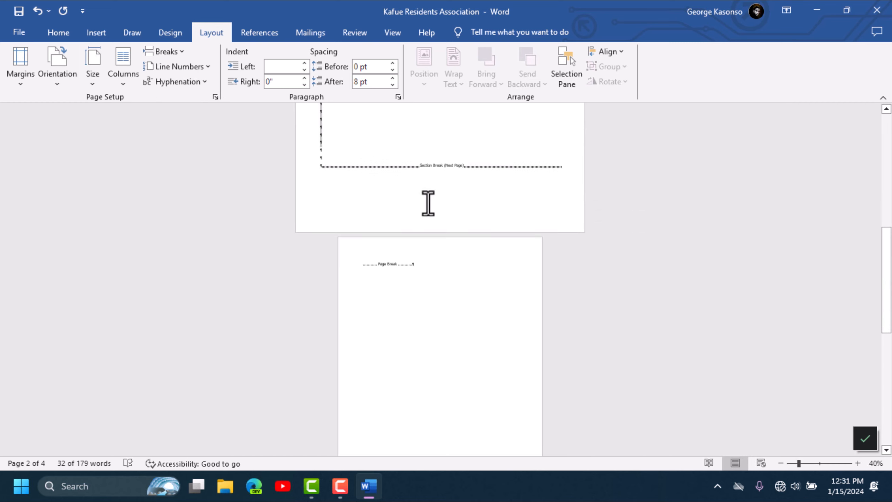
pyautogui.scroll(5, 428, 203)
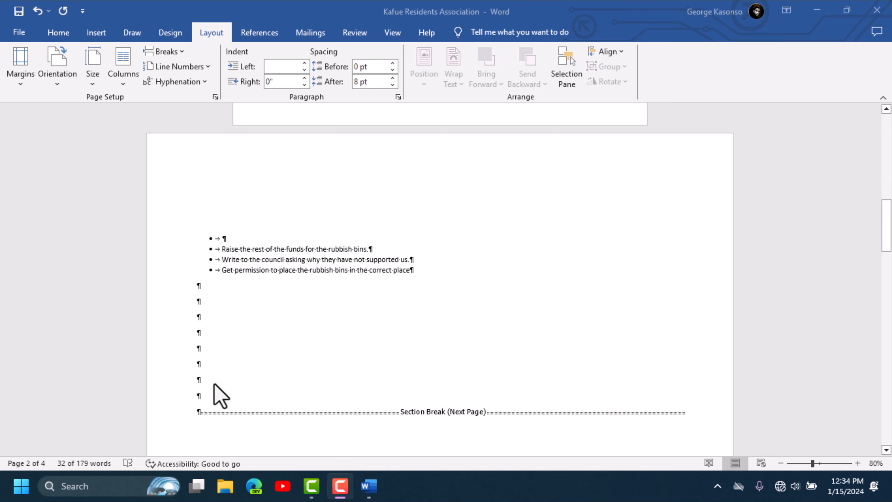
# - Delete the blank paragraphs between the bulleted list and the Next Page section break on page two
pyautogui.click(224, 396)
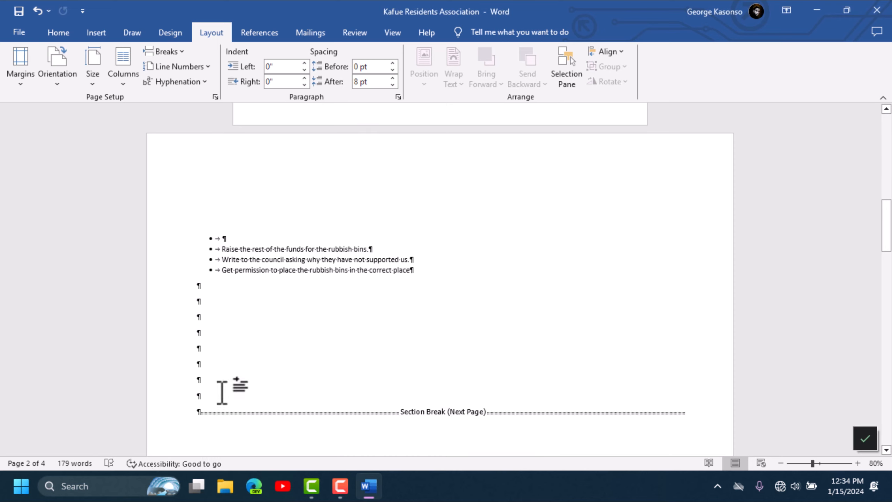
pyautogui.press('BackSpace')
pyautogui.press('BackSpace')
pyautogui.press('BackSpace')
pyautogui.press('BackSpace')
pyautogui.press('BackSpace')
pyautogui.press('BackSpace')
pyautogui.press('BackSpace')
pyautogui.press('BackSpace')
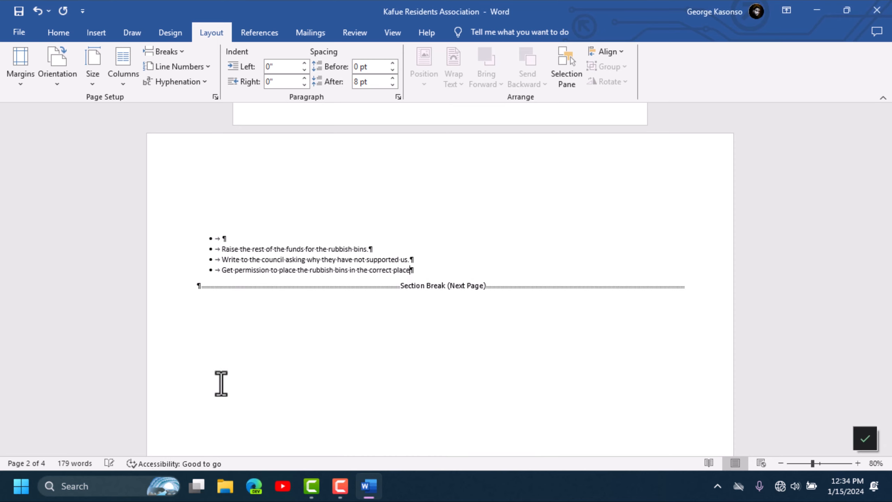
# - Add a bullet after the last list item and paste three copies of the bulleted list there
pyautogui.press('Return')
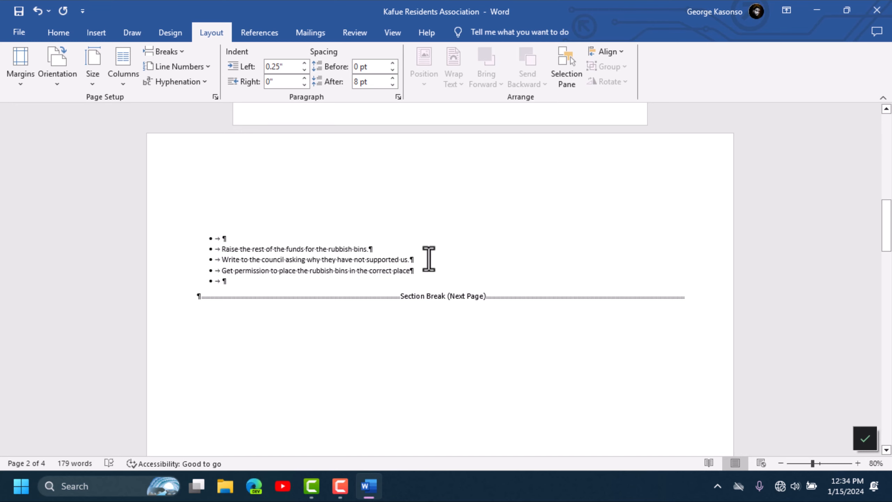
pyautogui.hotkey('ctrl', 'v')
pyautogui.hotkey('ctrl', 'v')
pyautogui.hotkey('ctrl', 'v')
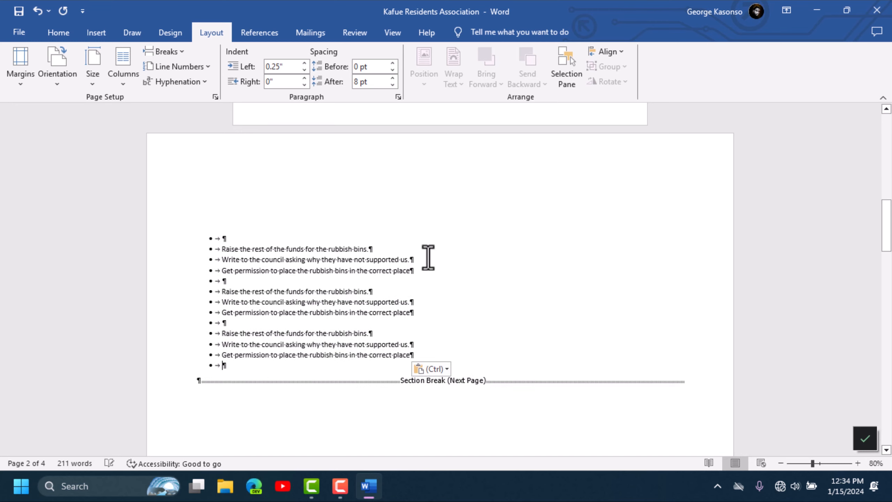
pyautogui.scroll(-3, 436, 278)
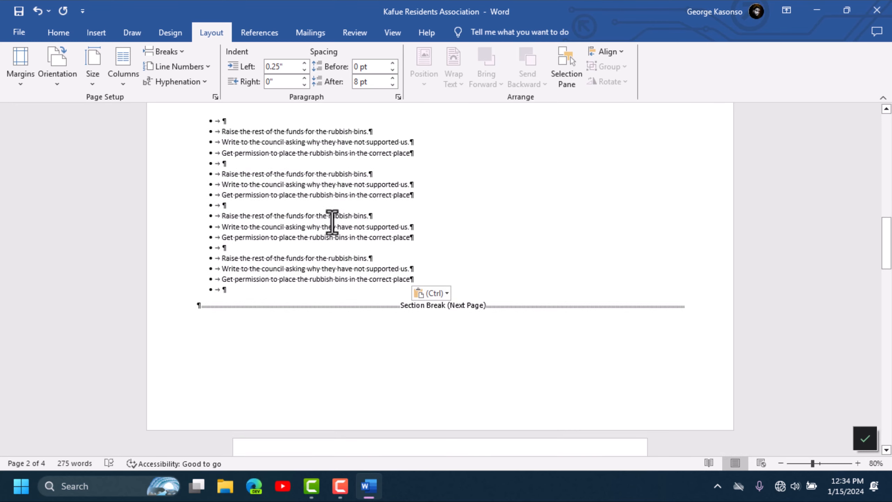
pyautogui.scroll(1, 424, 247)
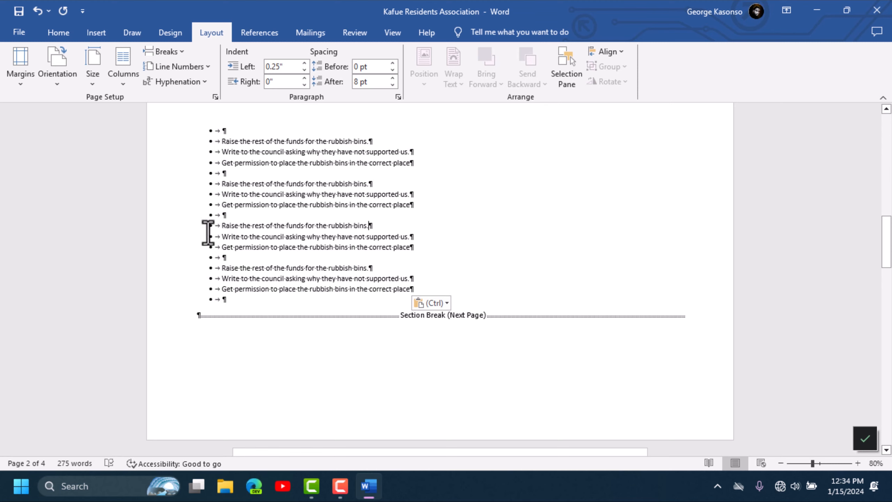
pyautogui.scroll(1, 228, 190)
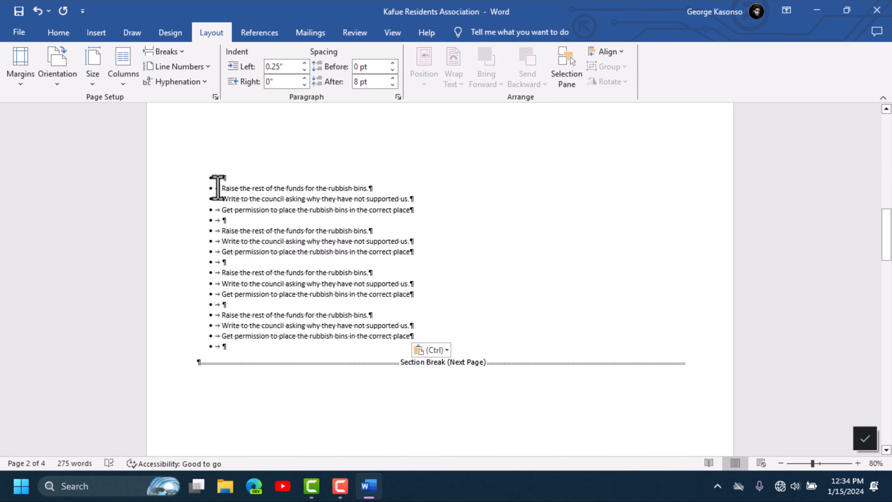
# - Select the repeated bulleted lines below the first empty bullet and lay them out in two columns
pyautogui.moveTo(222, 189); pyautogui.dragTo(367, 350)
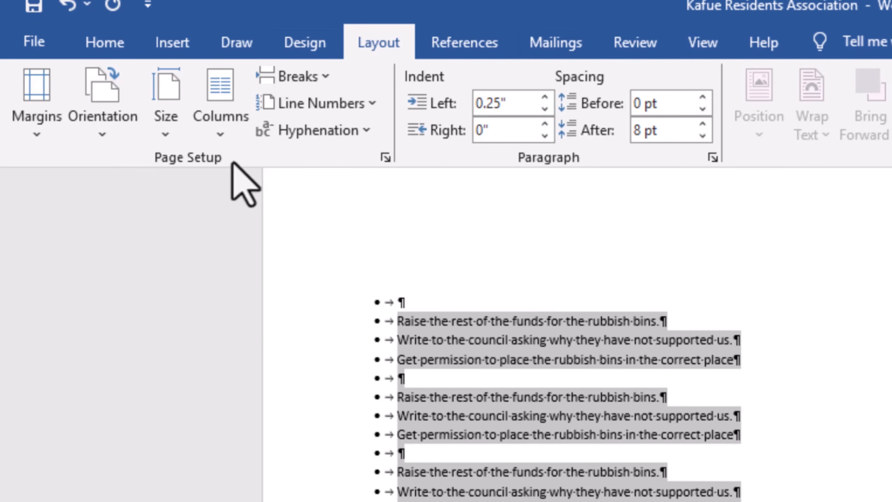
pyautogui.click(220, 130)
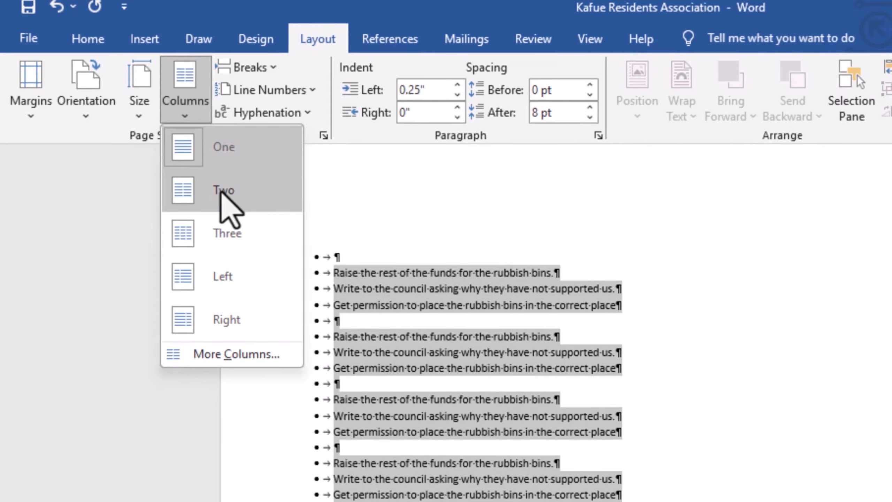
pyautogui.click(268, 225)
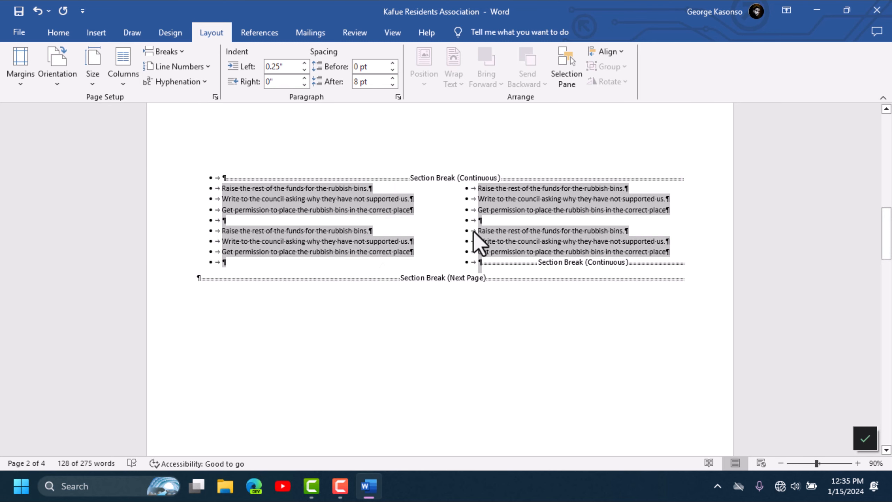
pyautogui.scroll(3, 473, 230)
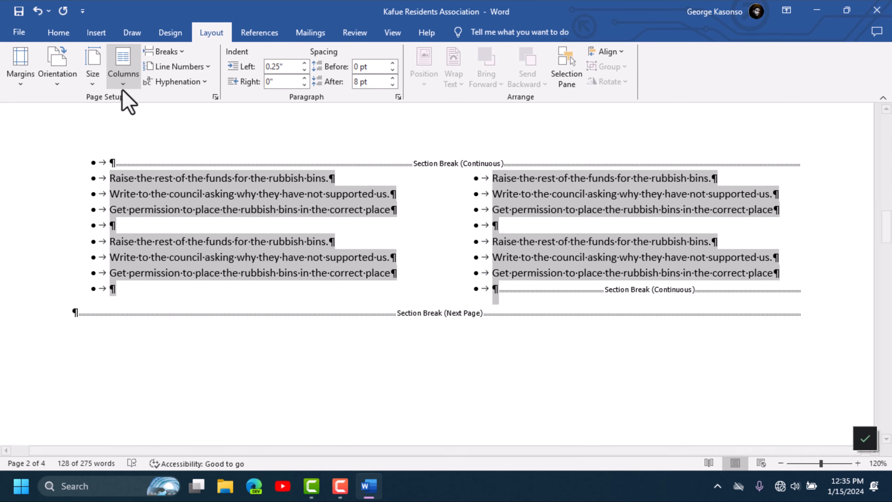
# - Switch the selected bulleted lines to three columns and finally to the Left column preset
pyautogui.click(127, 81)
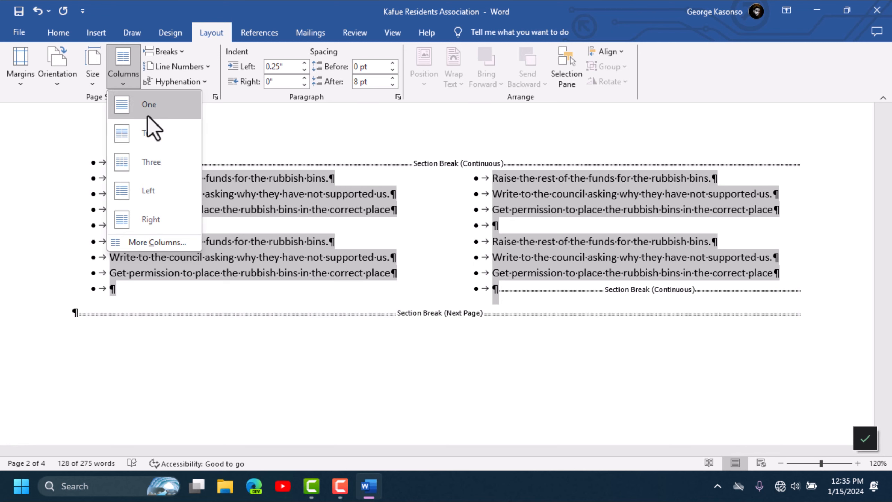
pyautogui.click(157, 168)
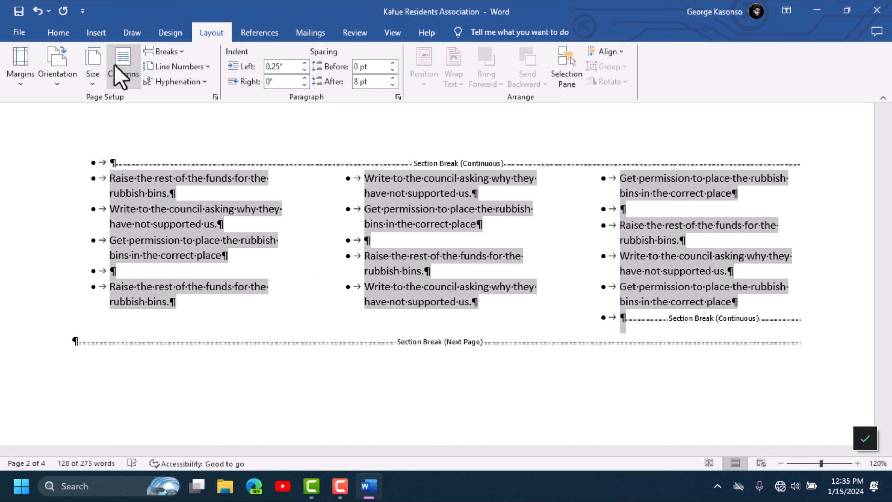
pyautogui.click(129, 84)
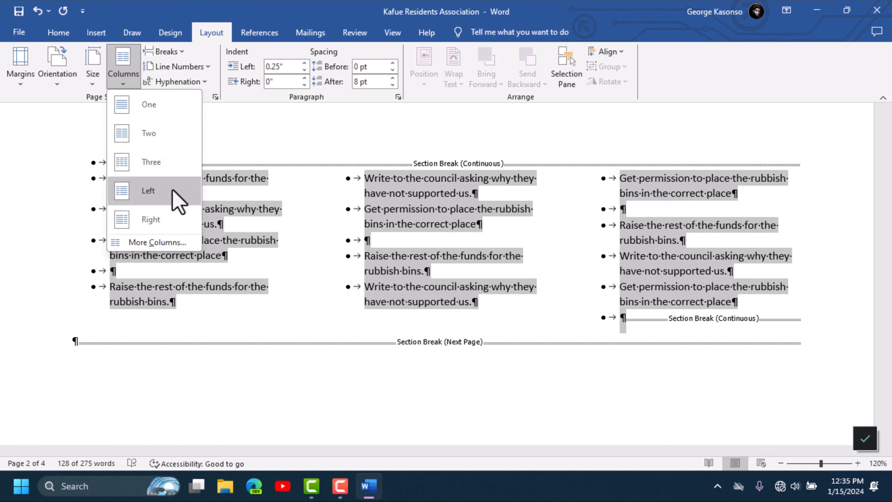
pyautogui.click(154, 191)
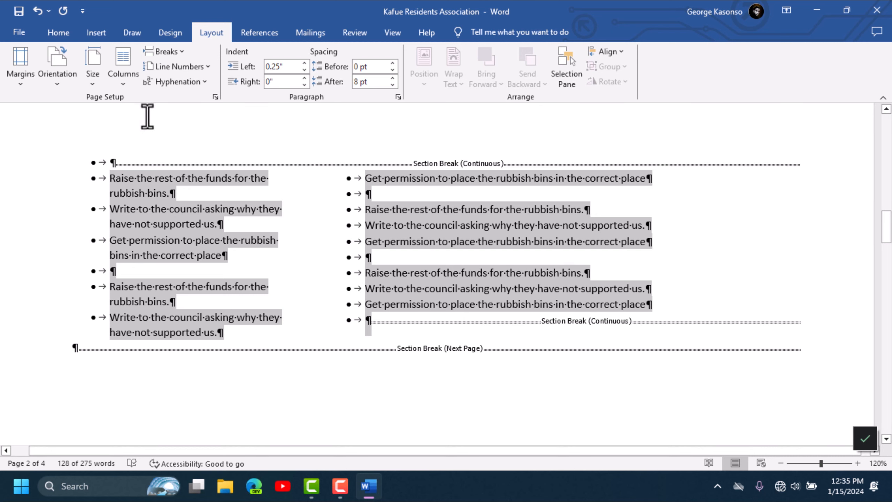
# - Apply the Right column preset to the selected bulleted lines
pyautogui.click(130, 79)
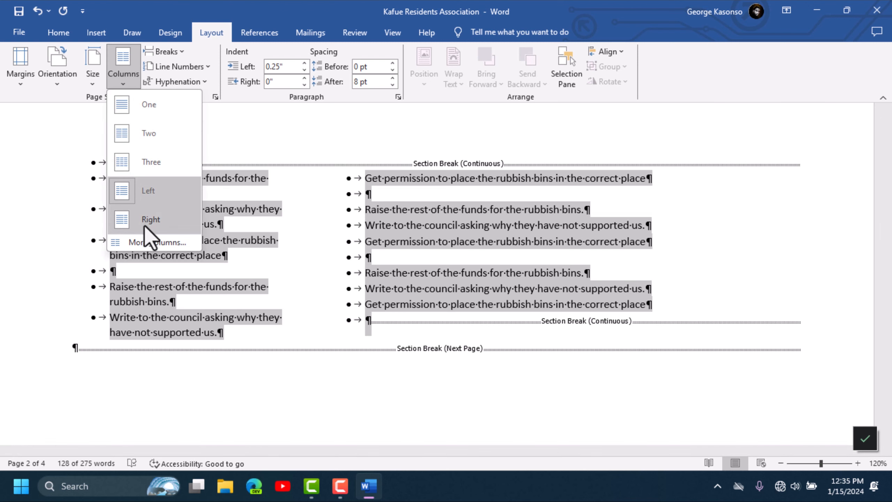
pyautogui.click(160, 220)
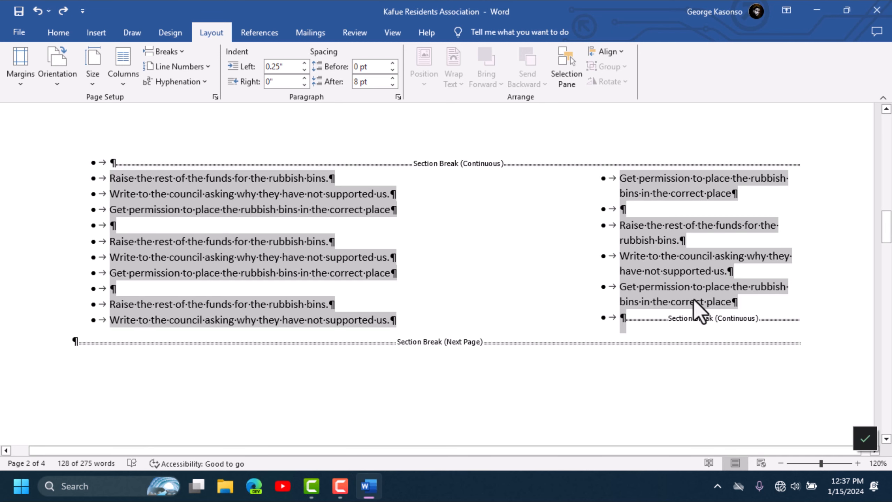
pyautogui.scroll(1, 821, 312)
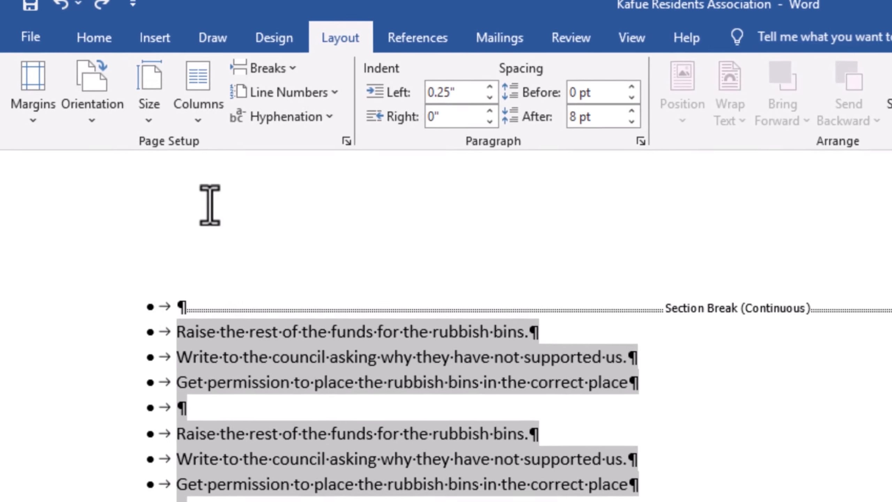
# - Set the first column's width to 4 inches in the custom column settings for the selected lines
pyautogui.click(199, 114)
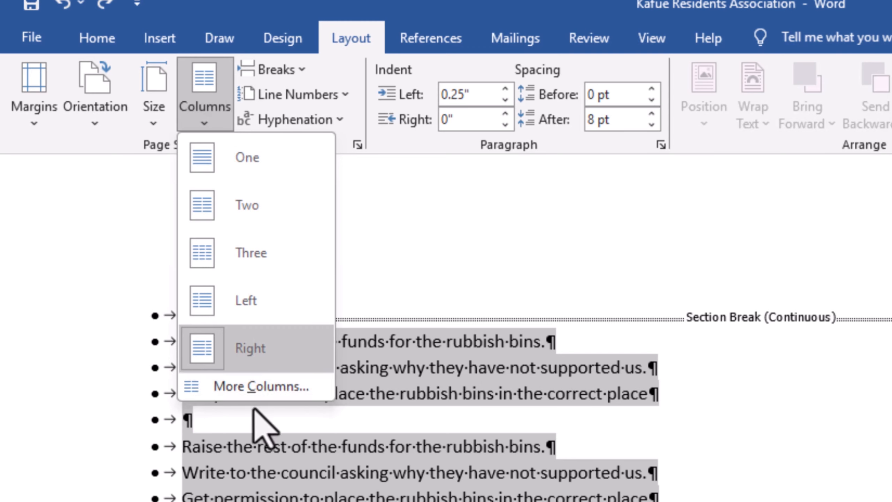
pyautogui.click(251, 388)
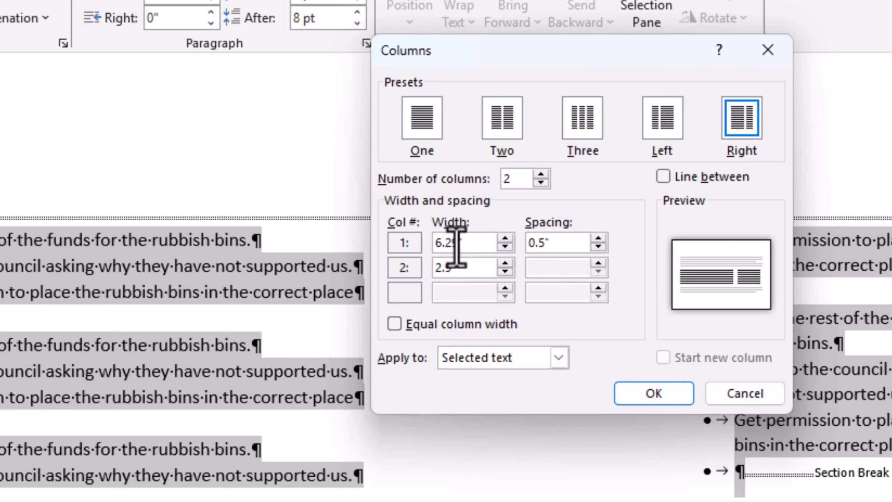
pyautogui.moveTo(455, 244); pyautogui.dragTo(431, 244)
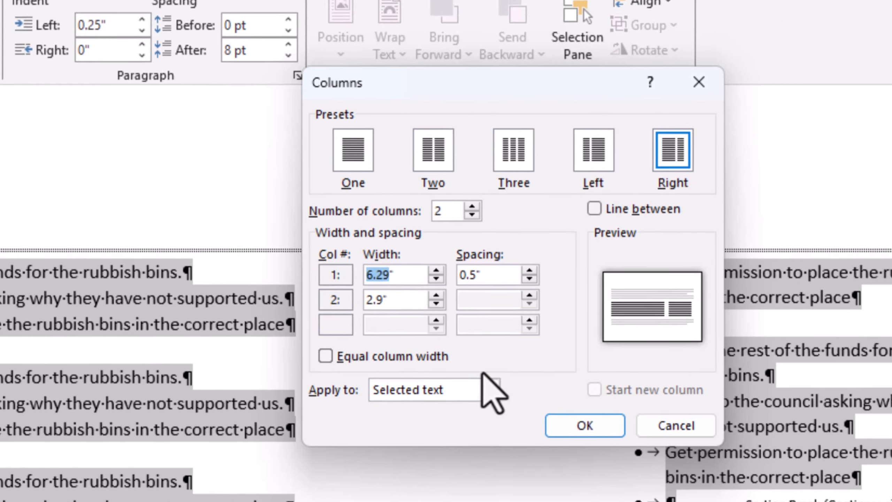
pyautogui.write('4')
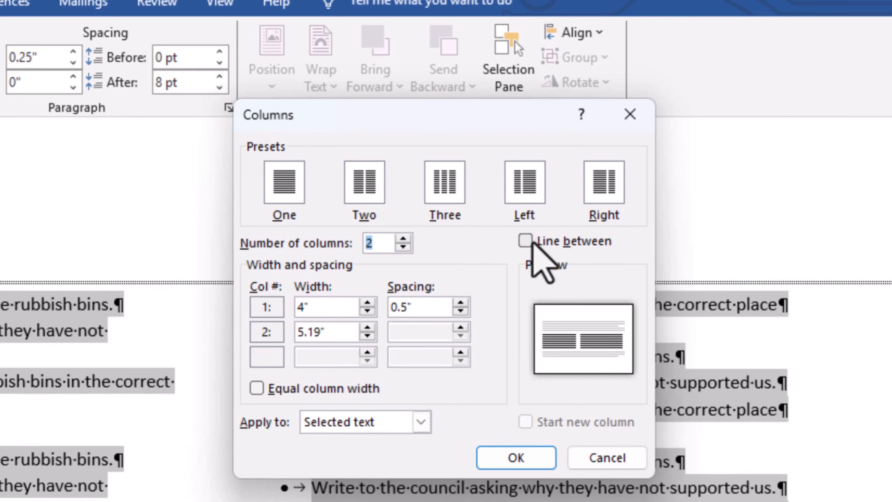
# - Add a line between the two columns, set the first column's width to 5 inches, and deselect the text
pyautogui.click(526, 242)
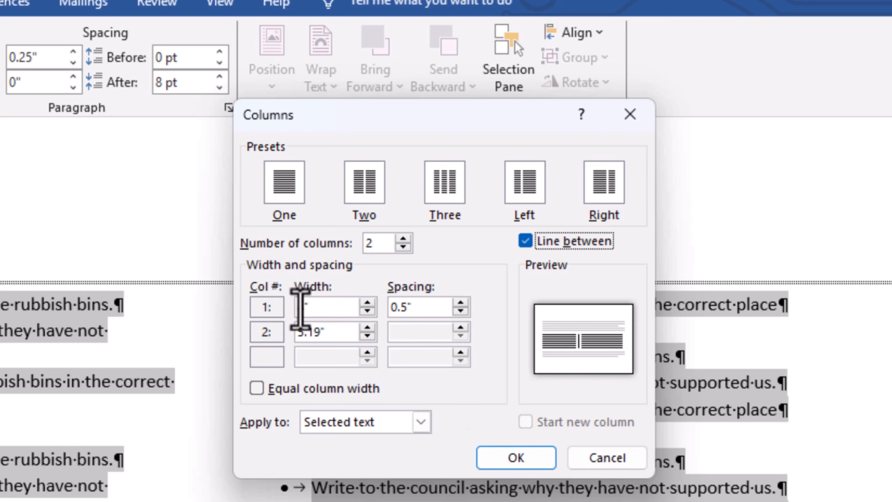
pyautogui.click(298, 307)
pyautogui.moveTo(286, 312); pyautogui.dragTo(309, 313)
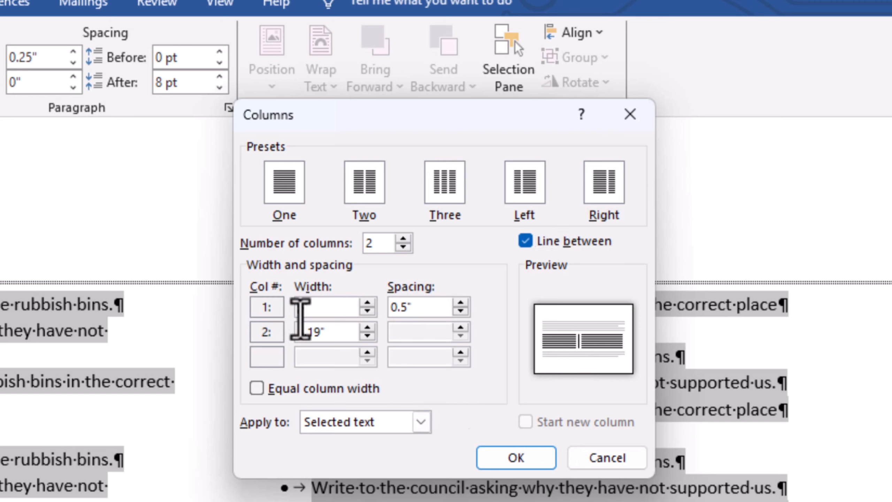
pyautogui.write('5')
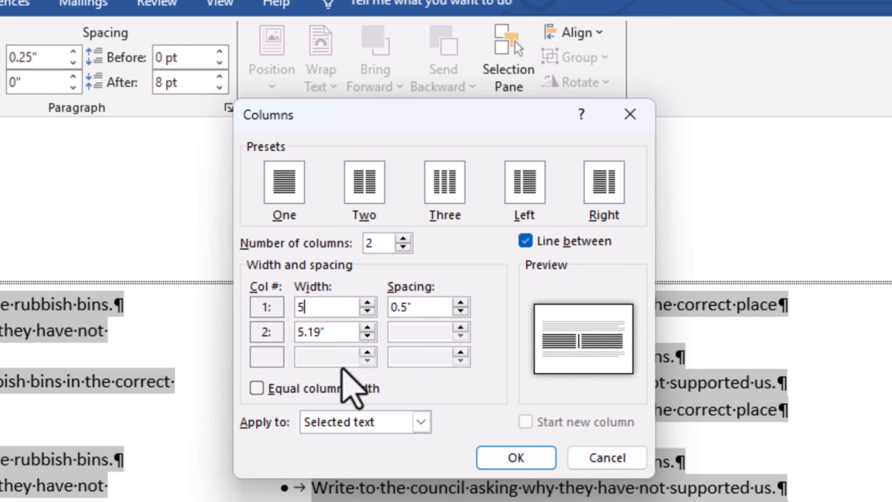
pyautogui.press('Return')
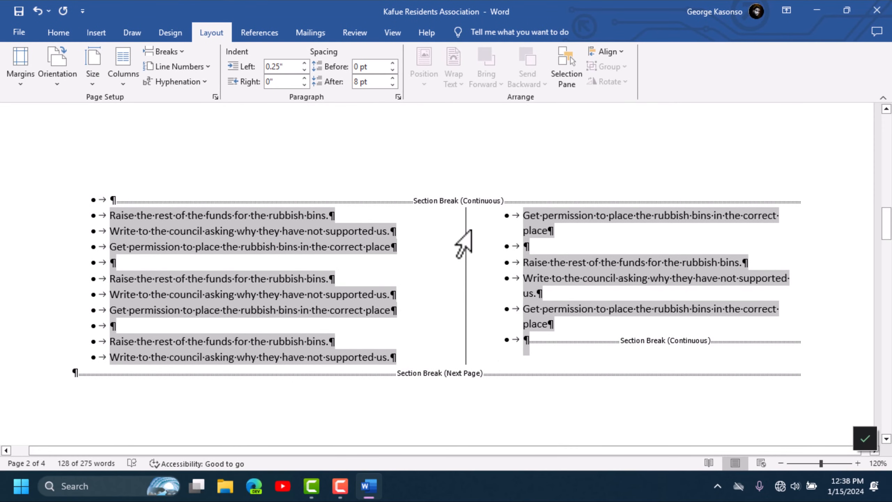
pyautogui.click(470, 415)
pyautogui.scroll(-5, 351, 288)
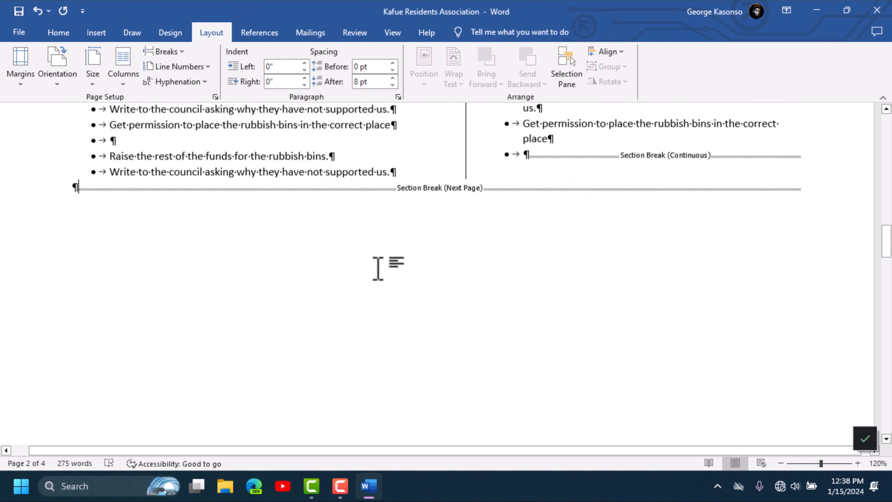
pyautogui.scroll(5, 377, 269)
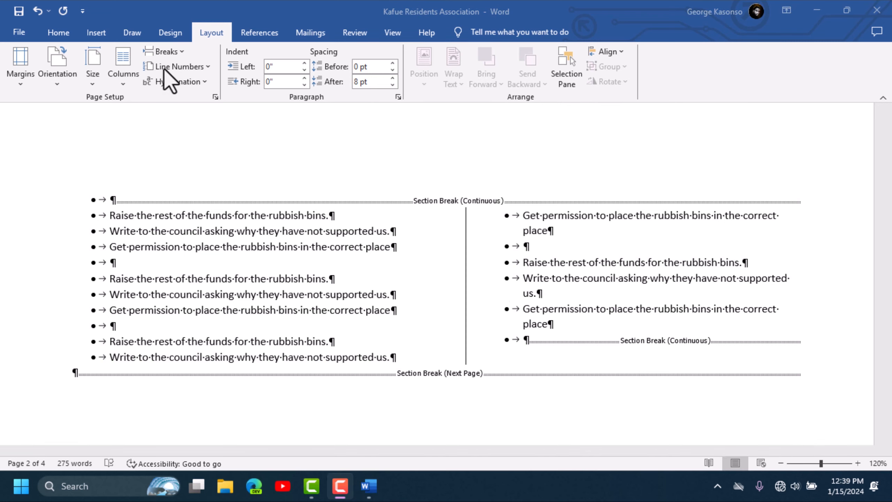
# - Try continuous line numbering on the letter's first section and undo it
pyautogui.moveTo(888, 225); pyautogui.dragTo(888, 111)
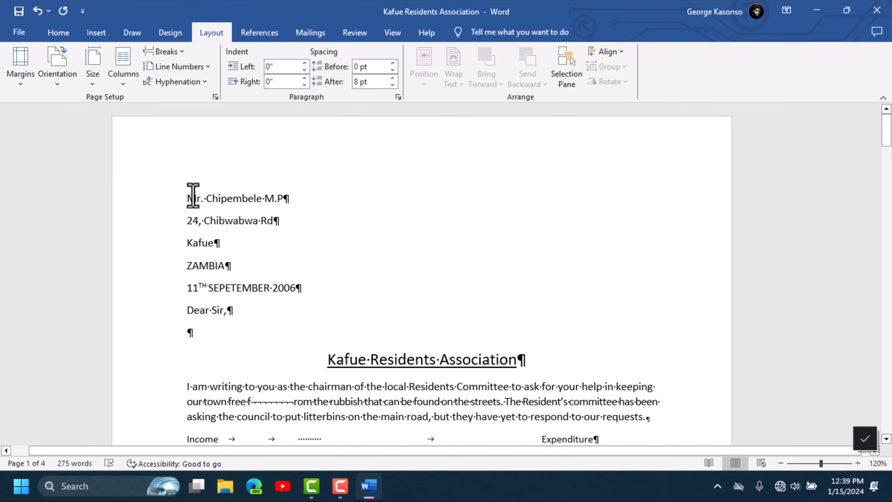
pyautogui.click(200, 68)
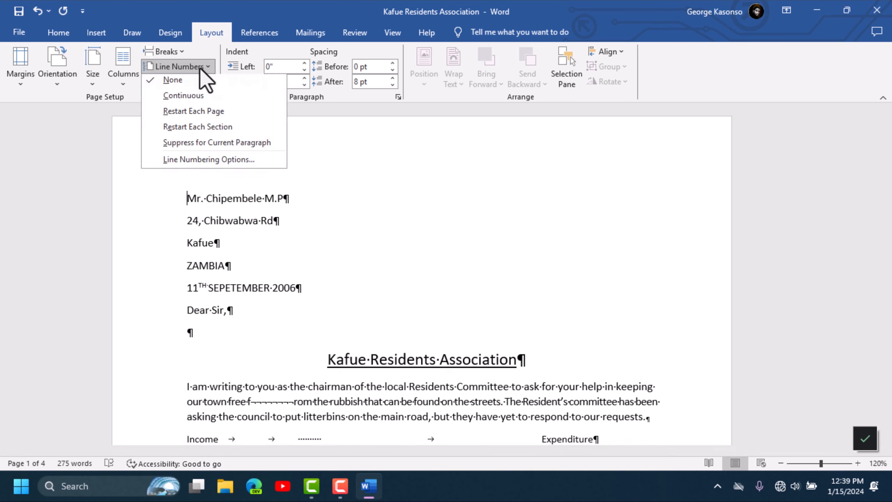
pyautogui.click(184, 99)
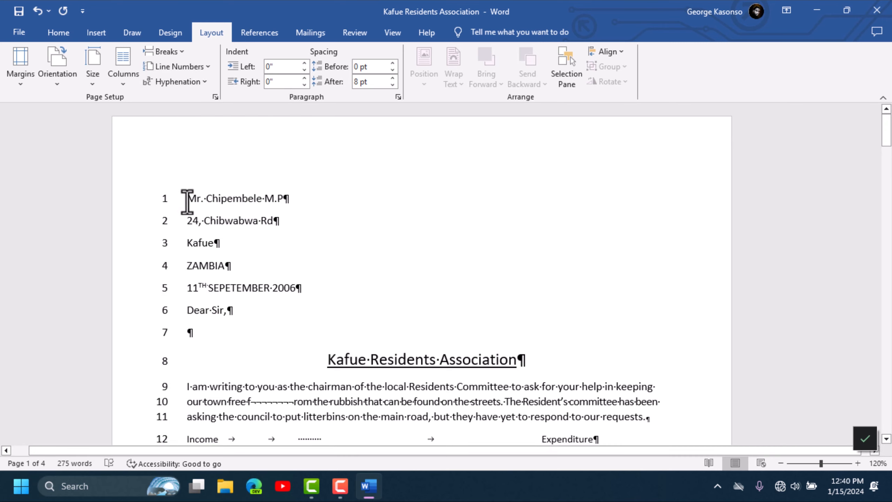
pyautogui.scroll(-4, 223, 334)
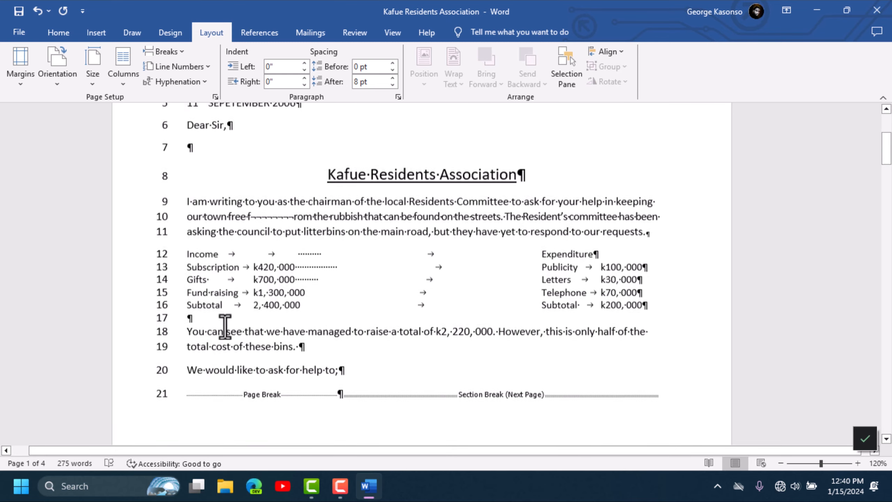
pyautogui.scroll(1, 511, 208)
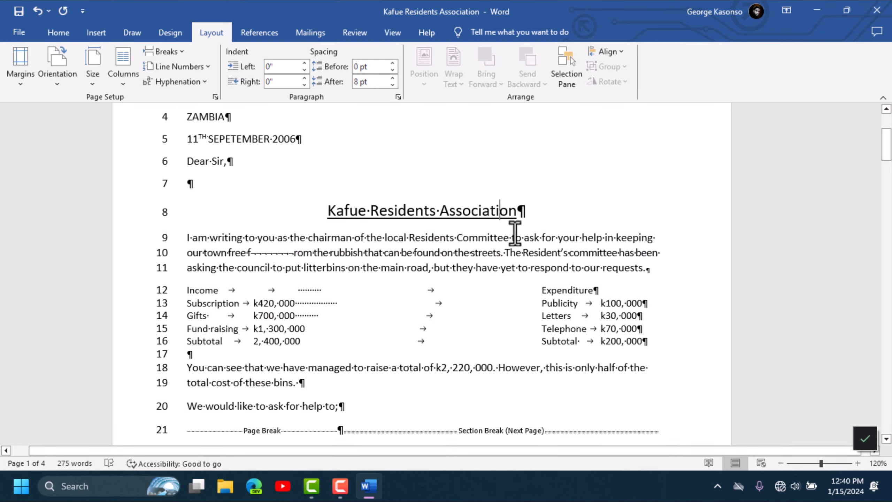
pyautogui.hotkey('ctrl', 'z')
pyautogui.scroll(2, 513, 236)
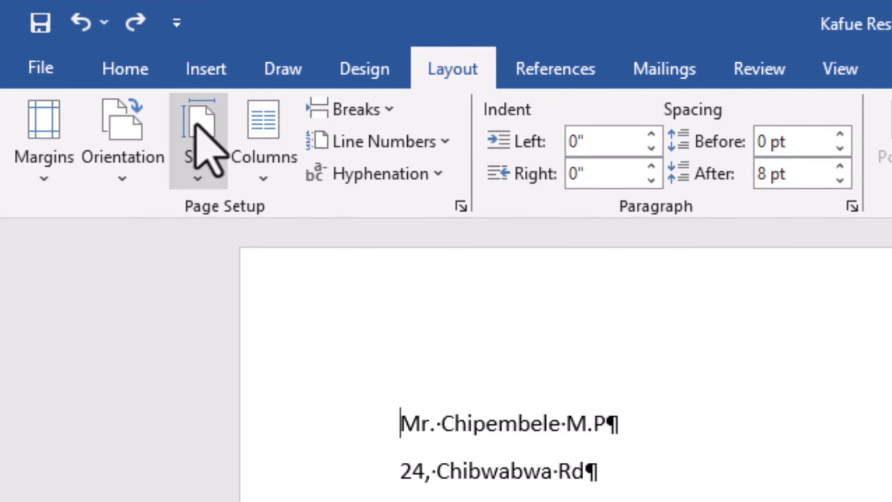
# - Set the first section's paper size to 11x17
pyautogui.click(202, 174)
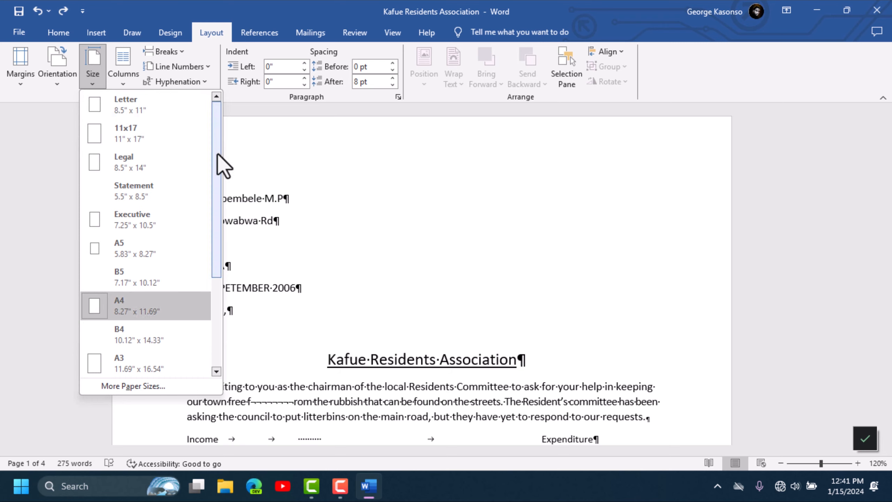
pyautogui.moveTo(218, 165); pyautogui.dragTo(239, 150)
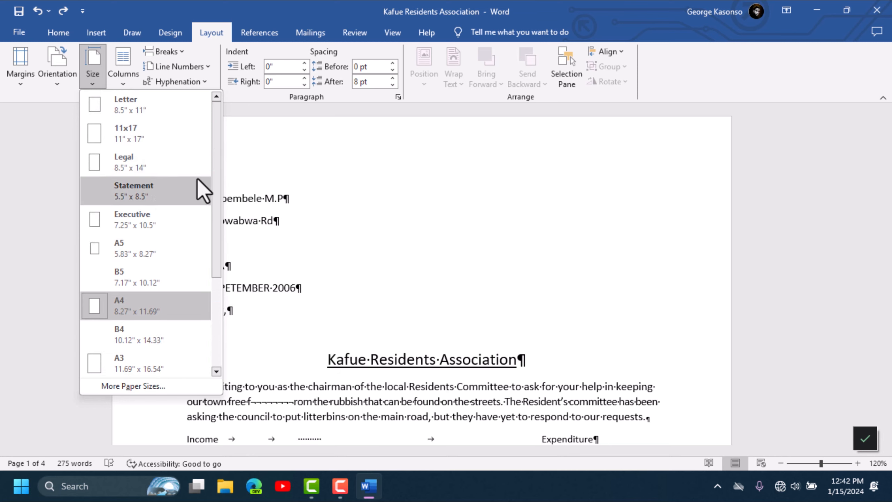
pyautogui.click(141, 160)
pyautogui.keyDown('ctrl'); pyautogui.scroll(-8, 332, 219); pyautogui.keyUp('ctrl')
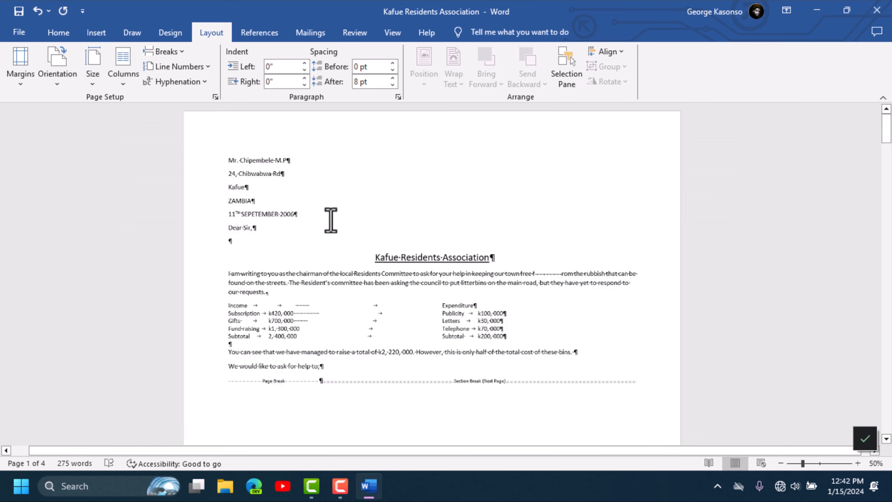
pyautogui.scroll(-1, 404, 221)
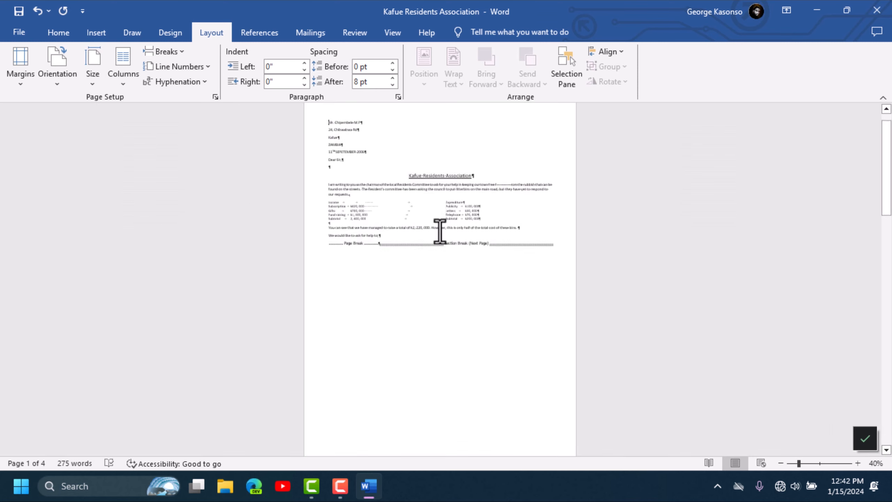
# - Change the first section's paper size to Letter and compare it with the following pages
pyautogui.click(100, 79)
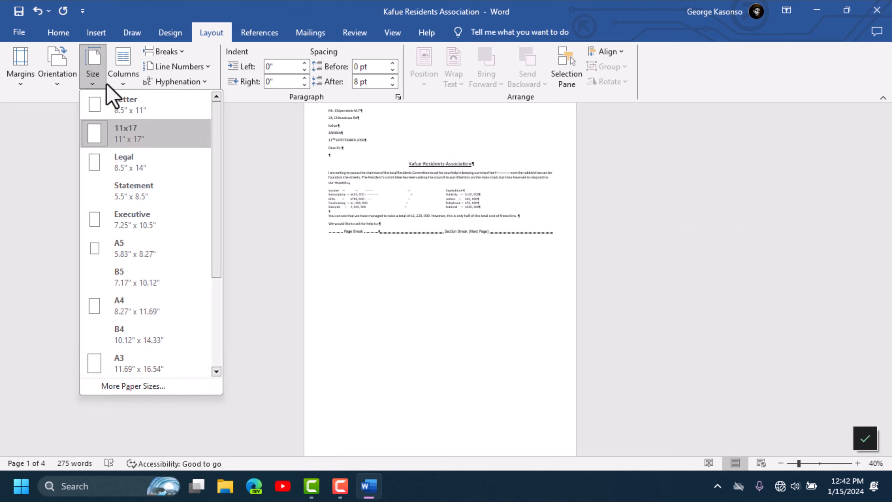
pyautogui.click(144, 115)
pyautogui.scroll(-18, 478, 263)
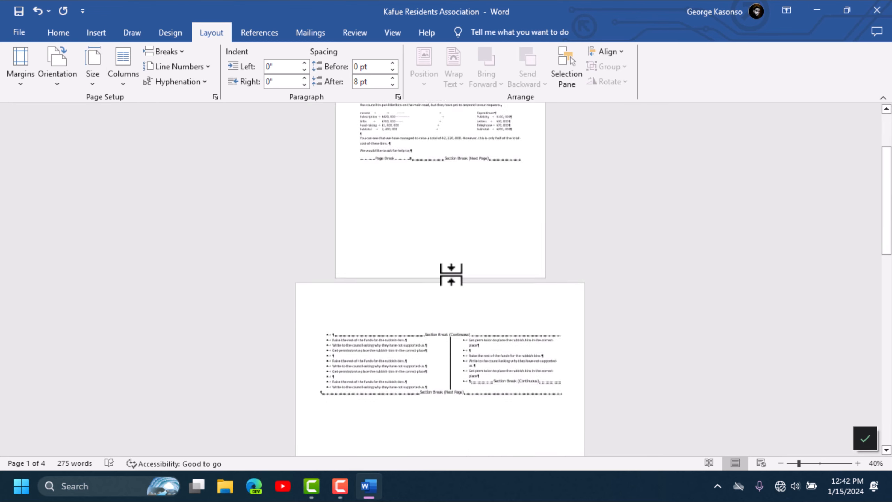
pyautogui.scroll(-4, 451, 360)
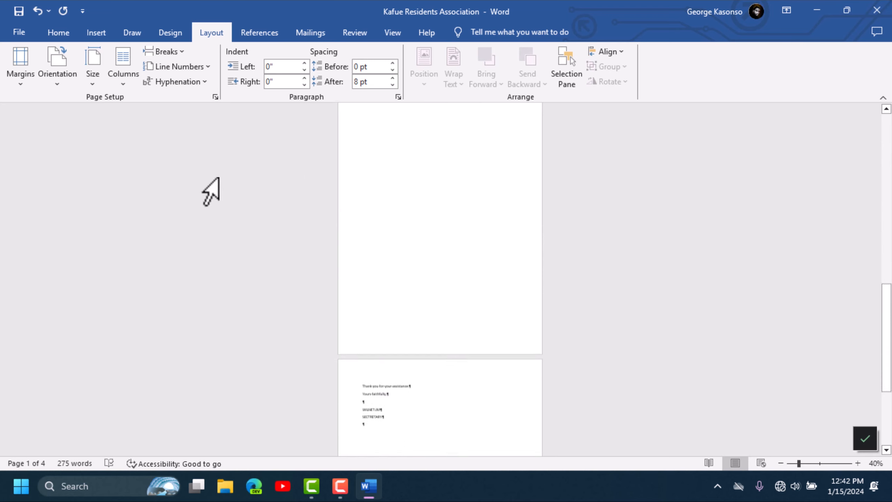
# - Switch the first section's paper size to 11x17 and finally to B5
pyautogui.click(95, 77)
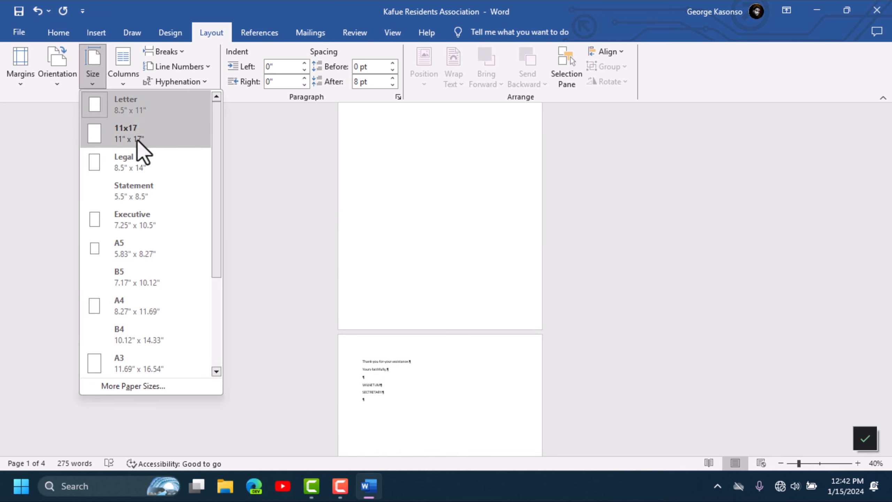
pyautogui.click(136, 139)
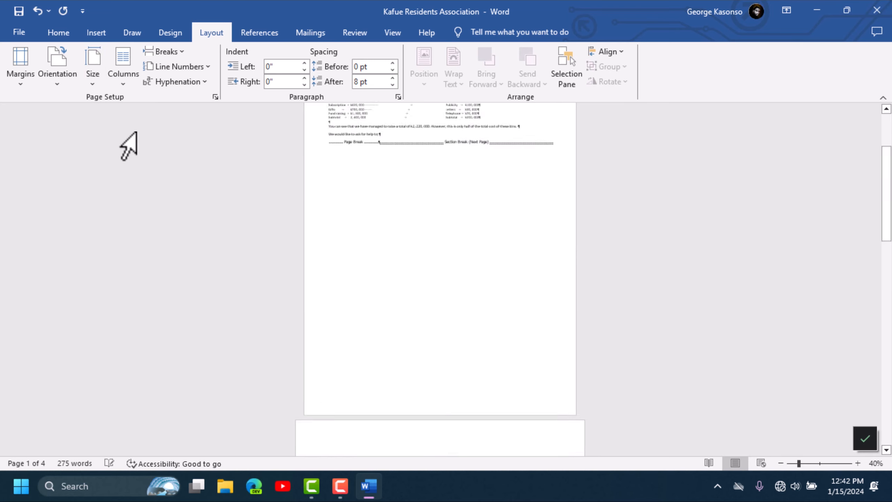
pyautogui.click(94, 70)
pyautogui.click(153, 284)
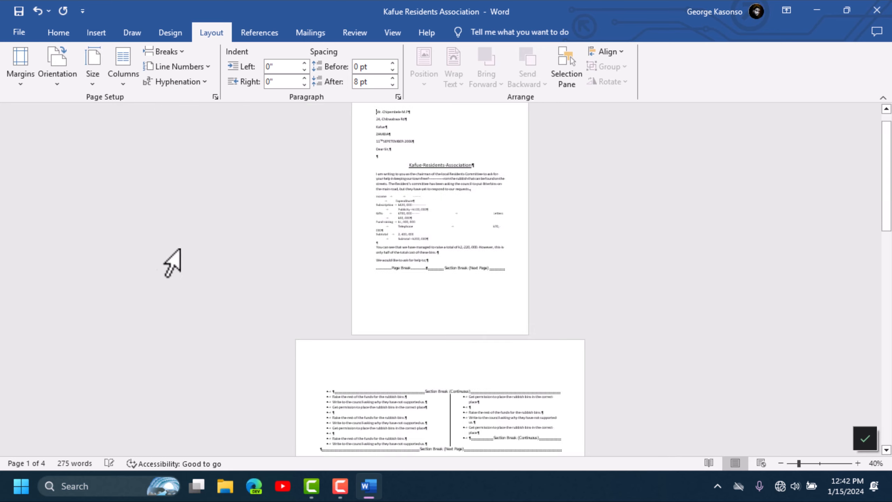
pyautogui.scroll(-5, 439, 212)
pyautogui.scroll(-5, 426, 213)
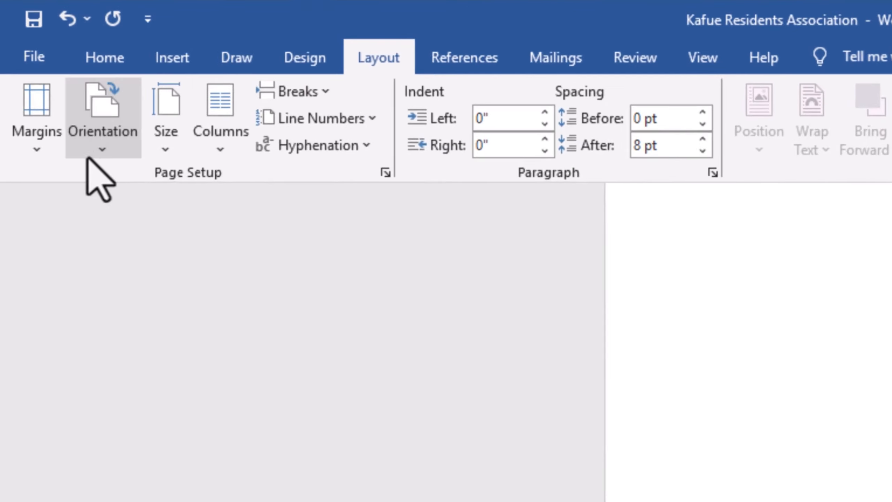
# - Change the first section's page orientation to landscape
pyautogui.click(60, 79)
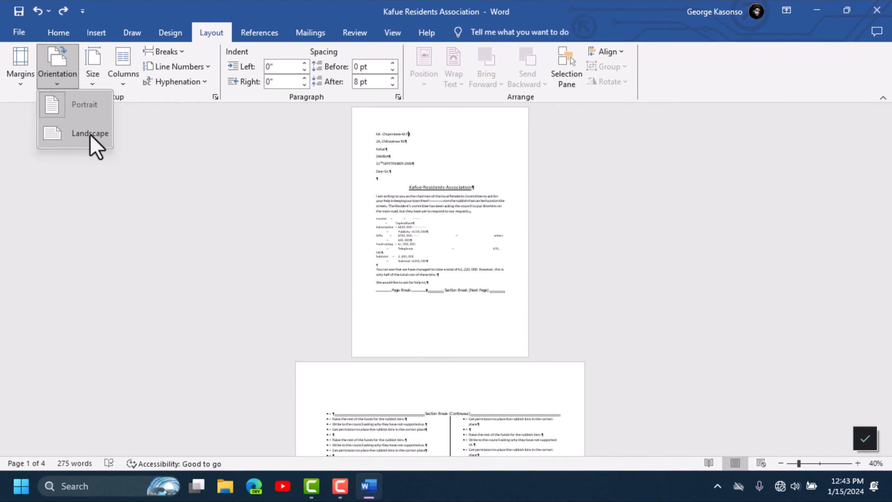
pyautogui.click(165, 243)
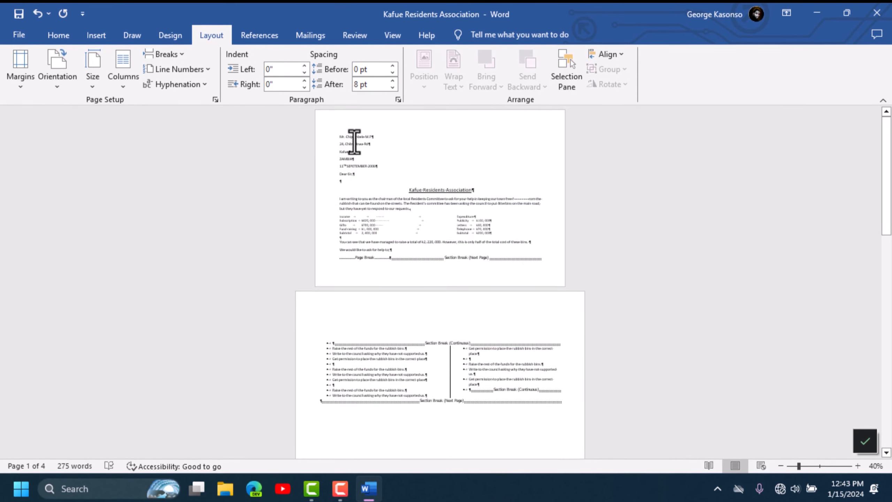
pyautogui.keyDown('ctrl'); pyautogui.scroll(3, 414, 196); pyautogui.keyUp('ctrl')
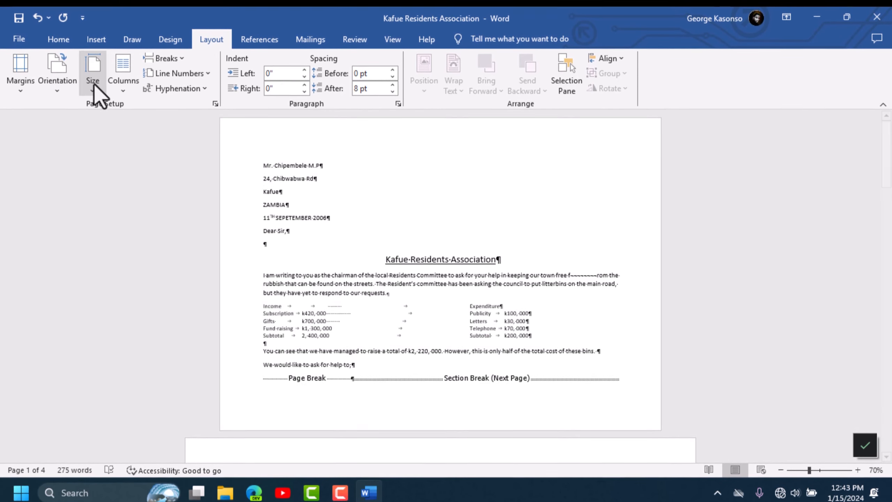
# - Open the page orientation choices and the margin presets for the first section
pyautogui.click(60, 85)
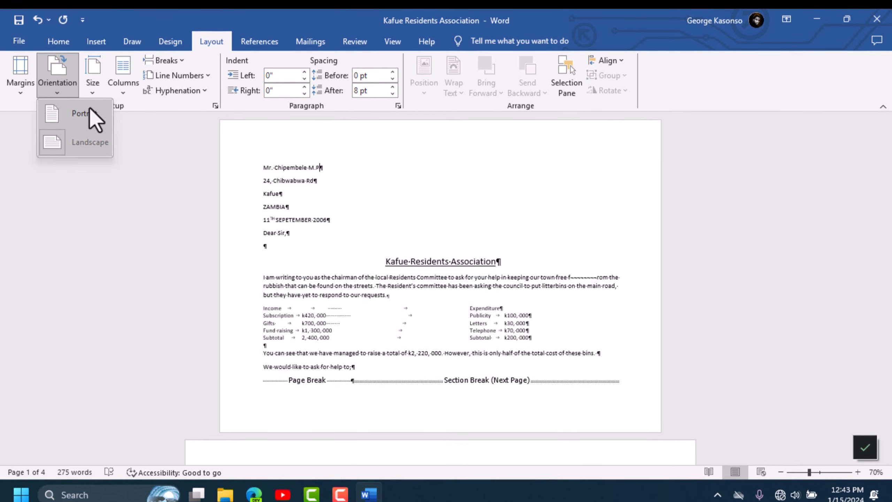
pyautogui.click(18, 88)
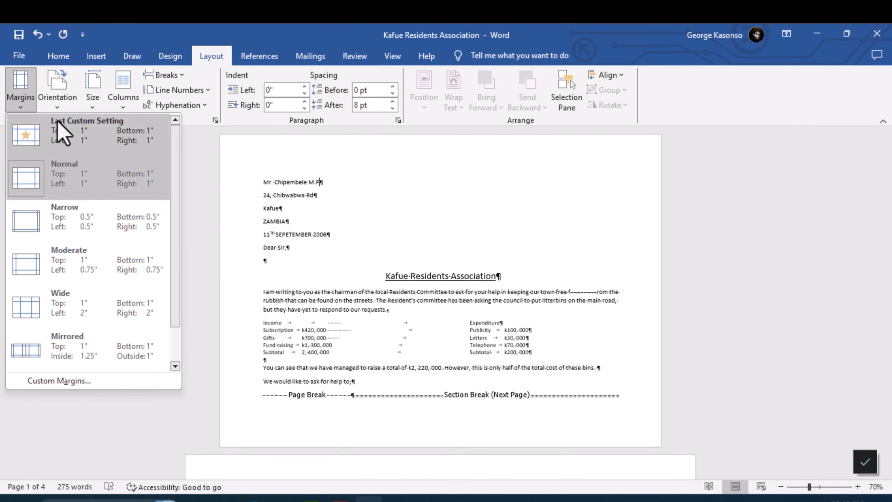
# - Try the Narrow, Normal and Wide margin presets in turn on the first section
pyautogui.click(68, 220)
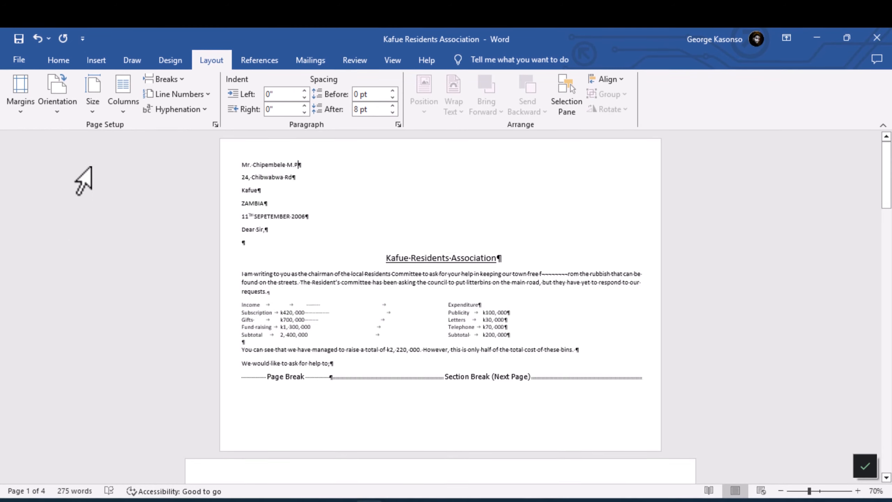
pyautogui.click(21, 95)
pyautogui.click(61, 165)
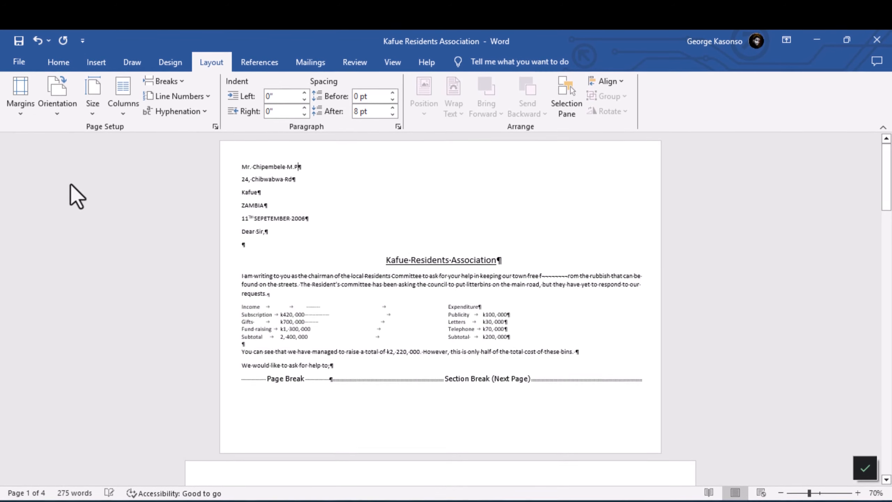
pyautogui.click(28, 113)
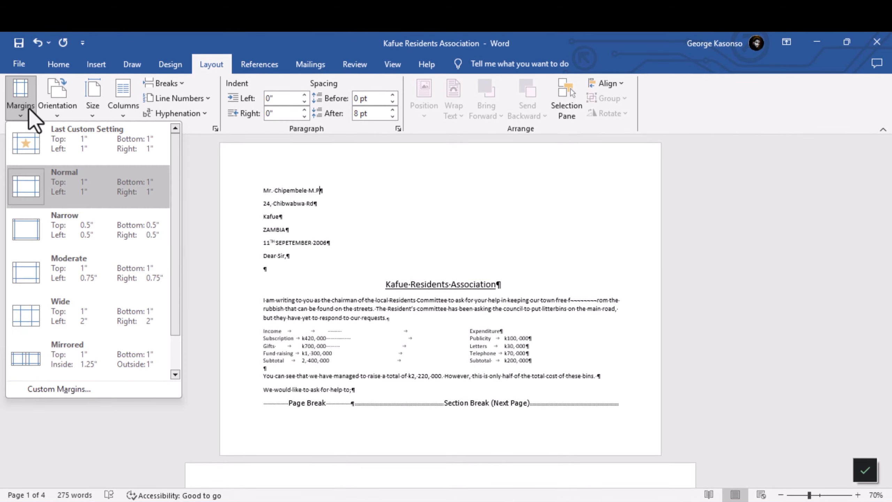
pyautogui.click(76, 322)
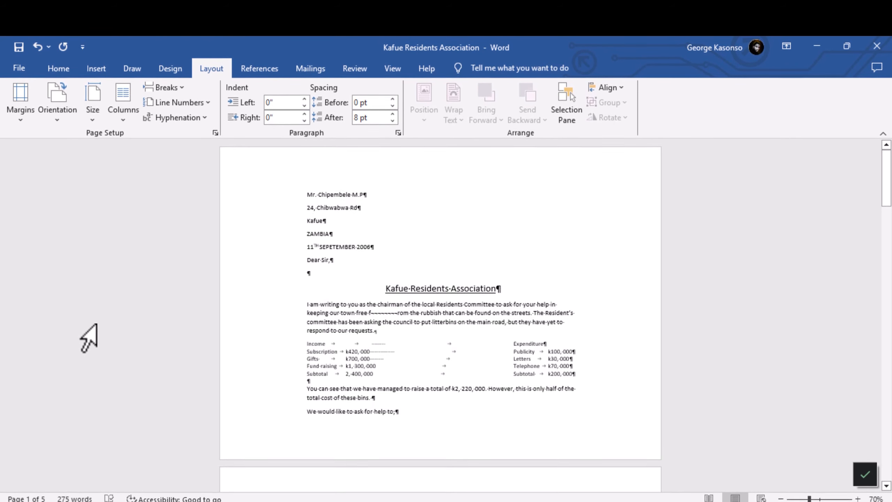
# - Apply custom margins to this section: 2" at the top and bottom, 3" at the left and right
pyautogui.click(20, 114)
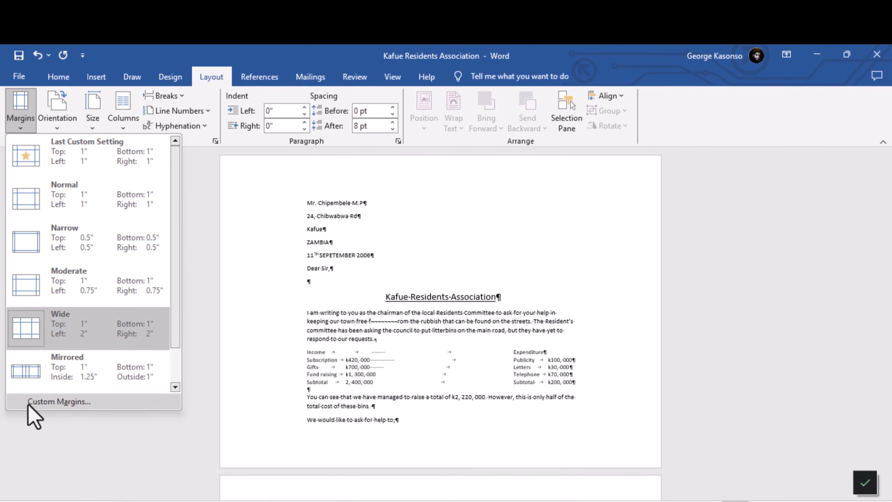
pyautogui.click(68, 402)
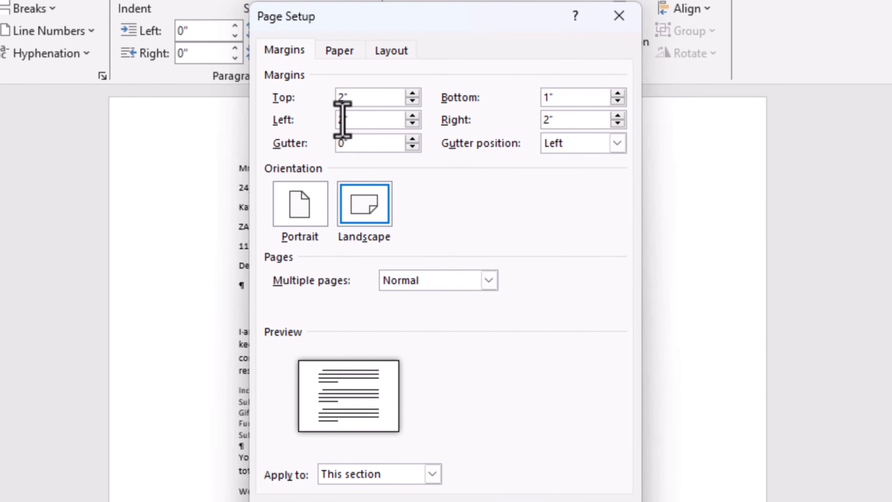
pyautogui.click(345, 120)
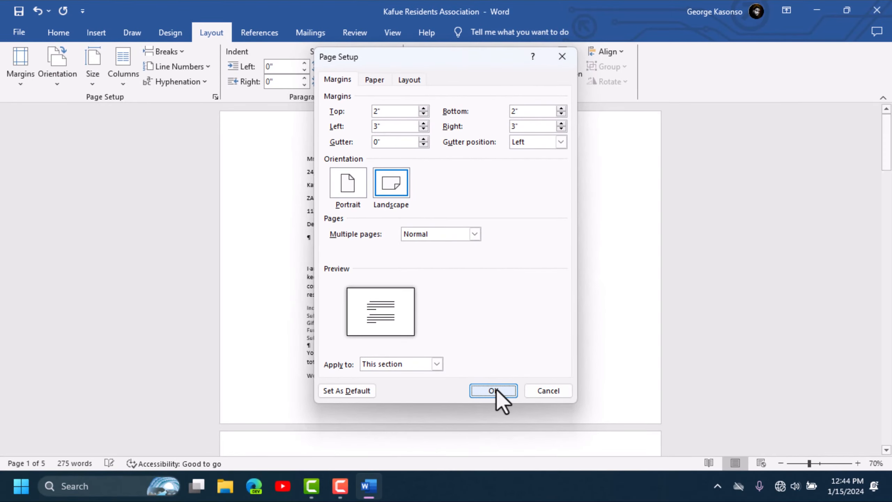
pyautogui.click(495, 390)
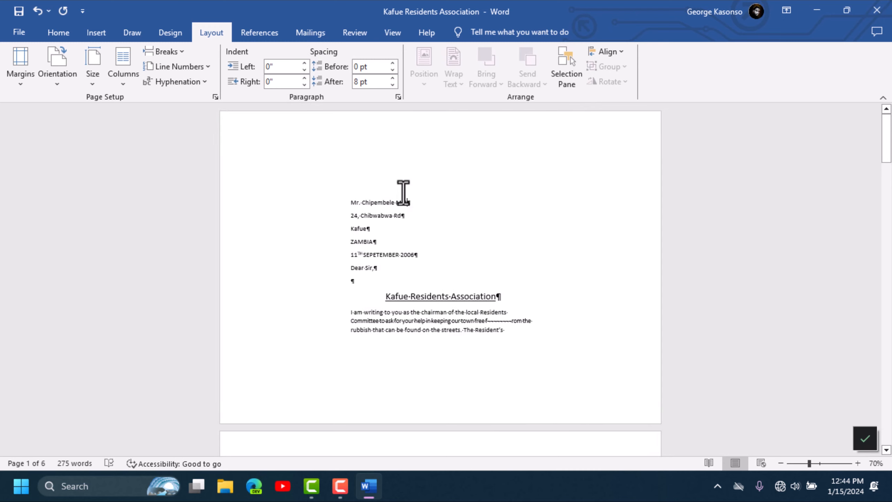
# - Check the pages with the custom margins and undo the first section's margin and landscape orientation changes
pyautogui.scroll(-10, 414, 295)
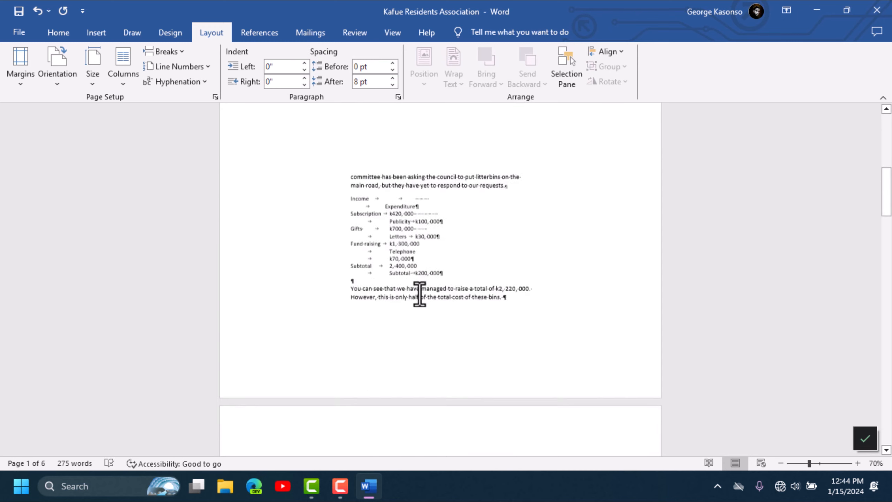
pyautogui.keyDown('ctrl'); pyautogui.scroll(-4, 420, 260); pyautogui.keyUp('ctrl')
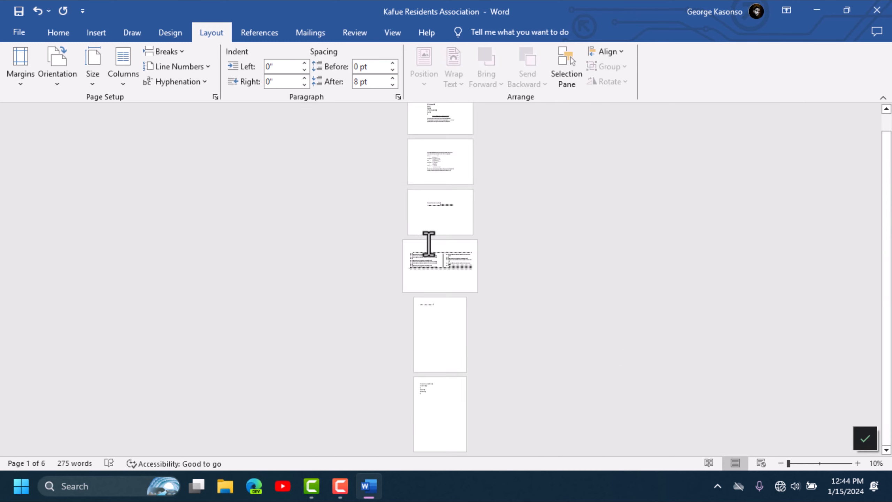
pyautogui.keyDown('ctrl'); pyautogui.scroll(3, 476, 272); pyautogui.keyUp('ctrl')
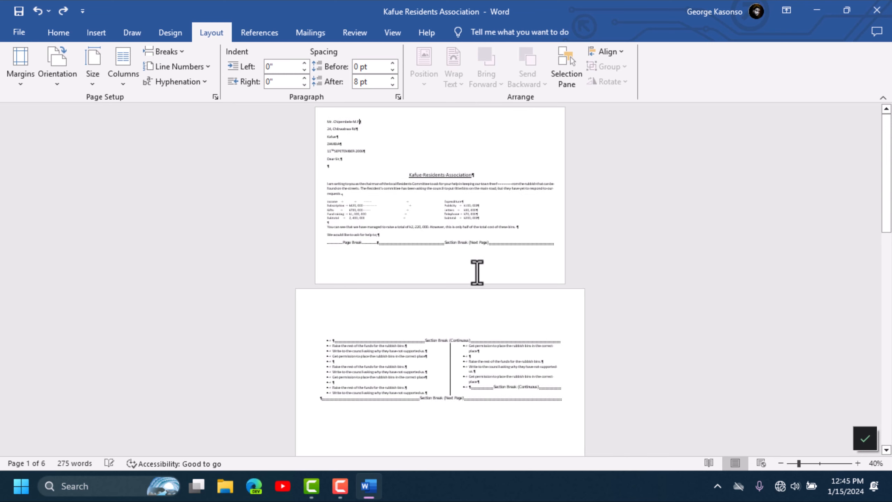
pyautogui.hotkey('ctrl', 'z')
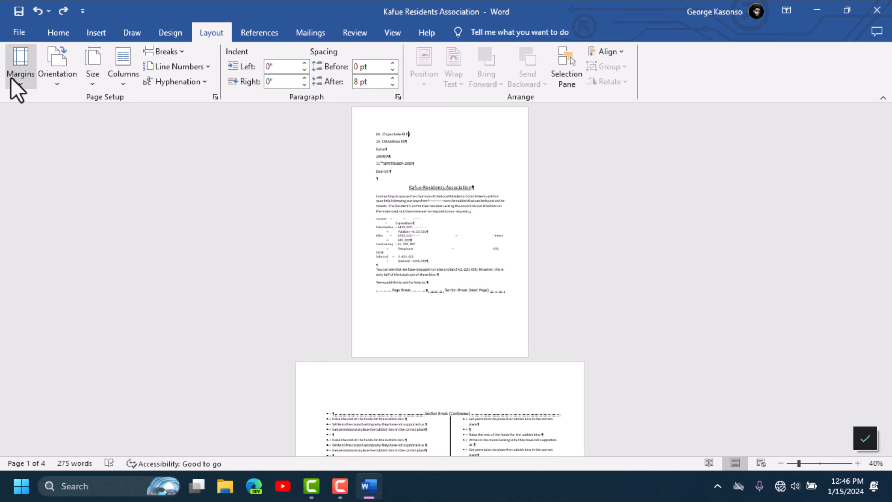
# - Compare the first section's page layout with the two-column landscape page and the page after it
pyautogui.scroll(-6, 439, 200)
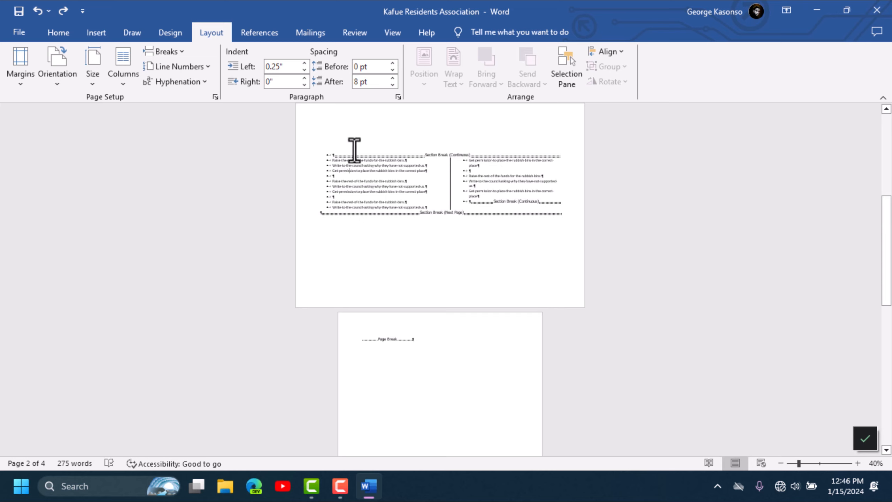
pyautogui.scroll(-3, 394, 339)
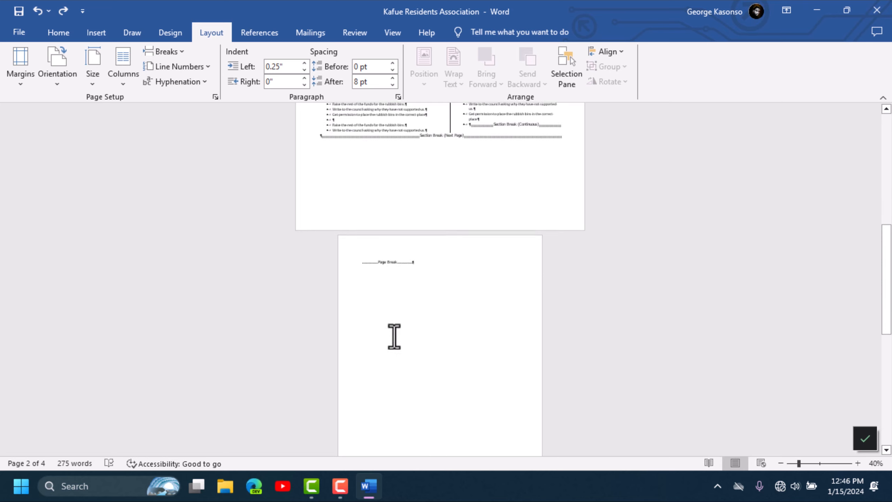
pyautogui.scroll(3, 439, 246)
pyautogui.scroll(5, 445, 222)
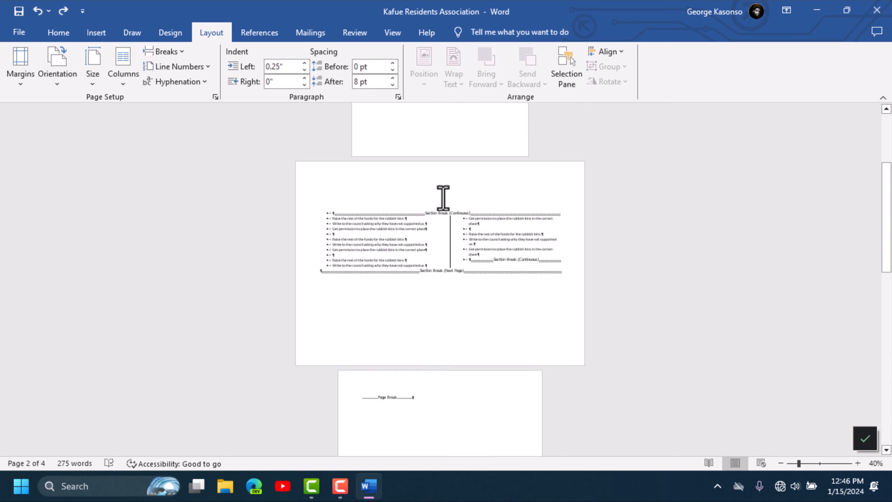
pyautogui.scroll(1, 444, 201)
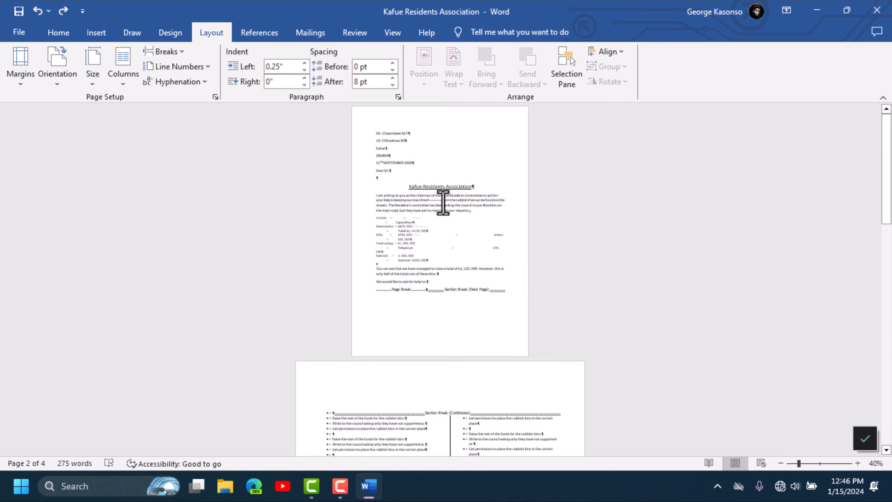